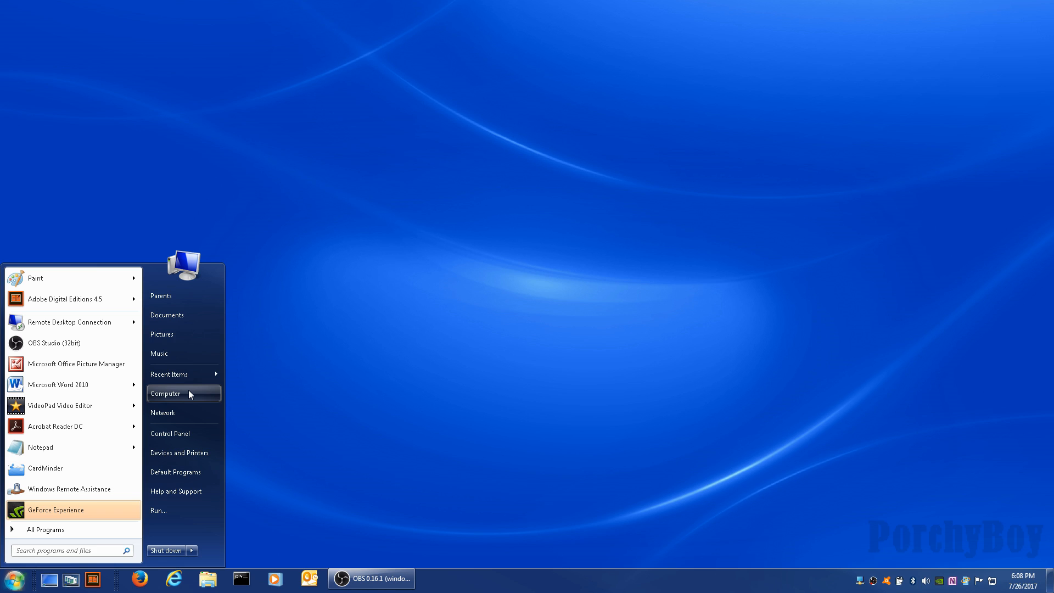
Bring up the context menu for Computer from the Start menu.
right_click(190, 394)
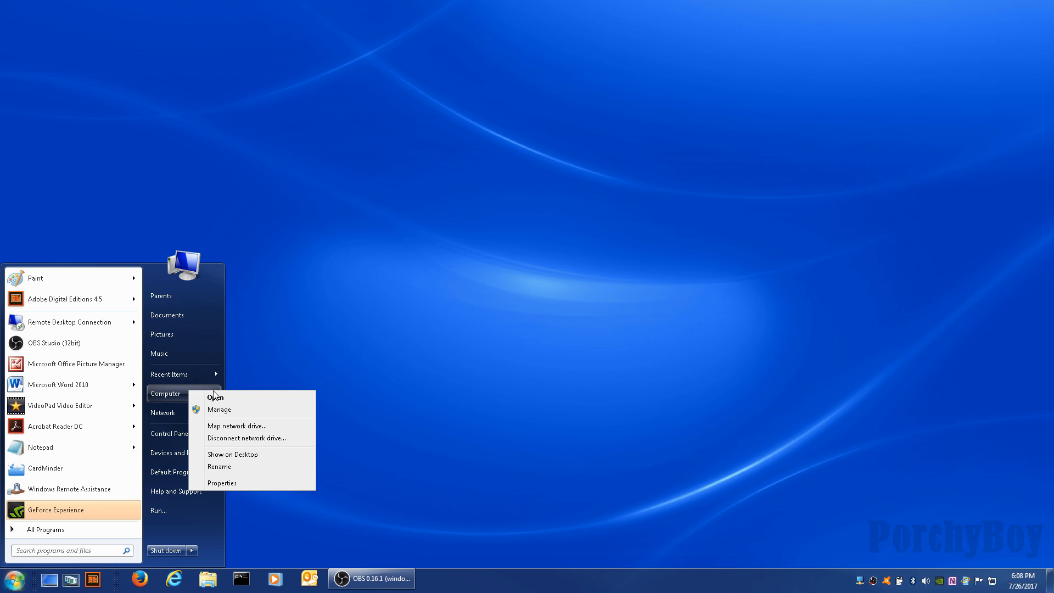
Open Computer's System properties, review the Remote tab settings, and cancel without changes.
click(241, 480)
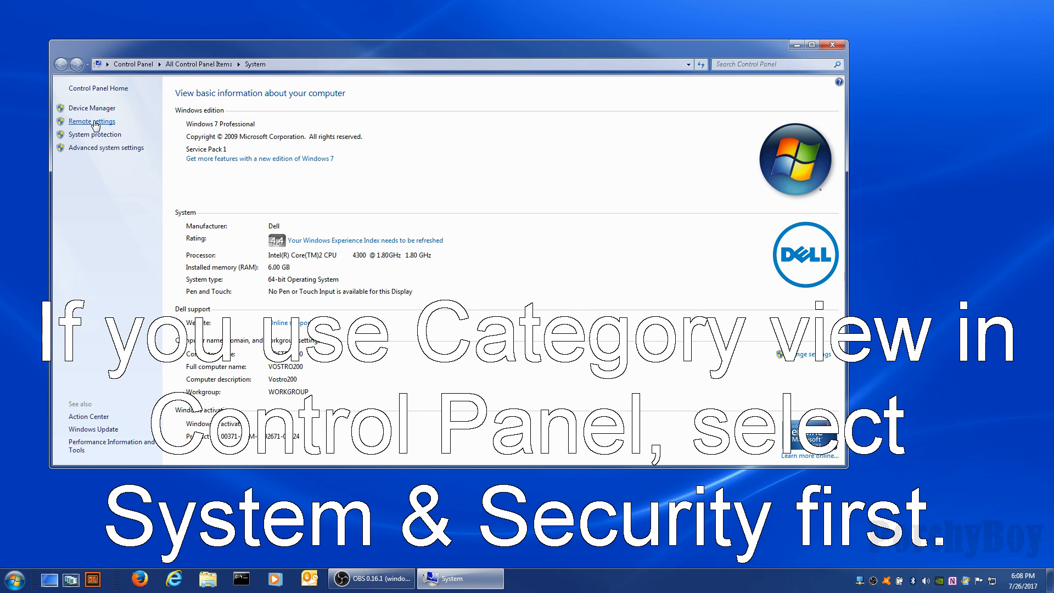
click(96, 121)
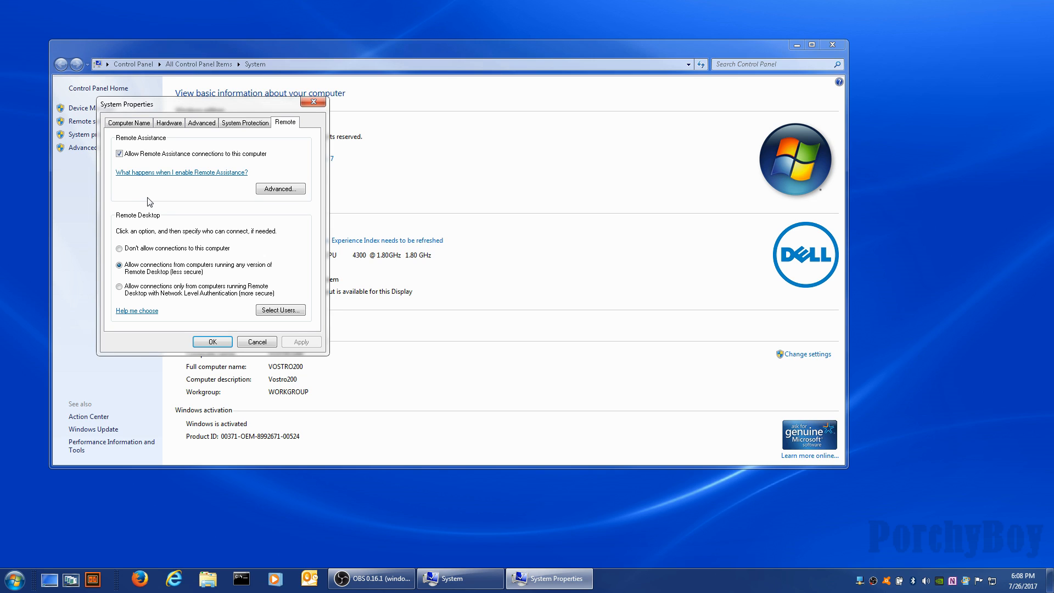
drag(213, 105, 328, 121)
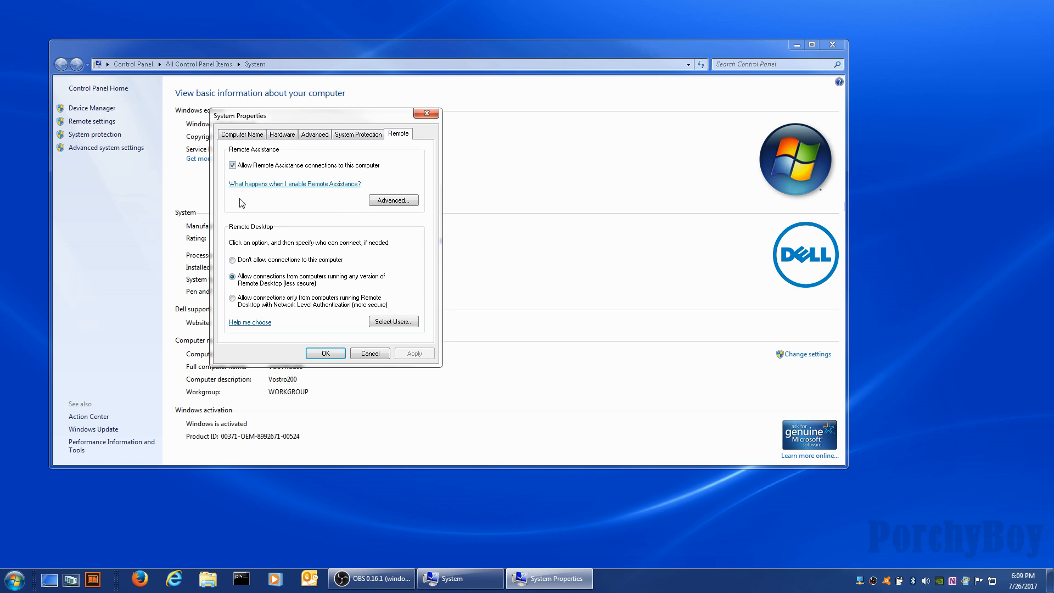
click(368, 354)
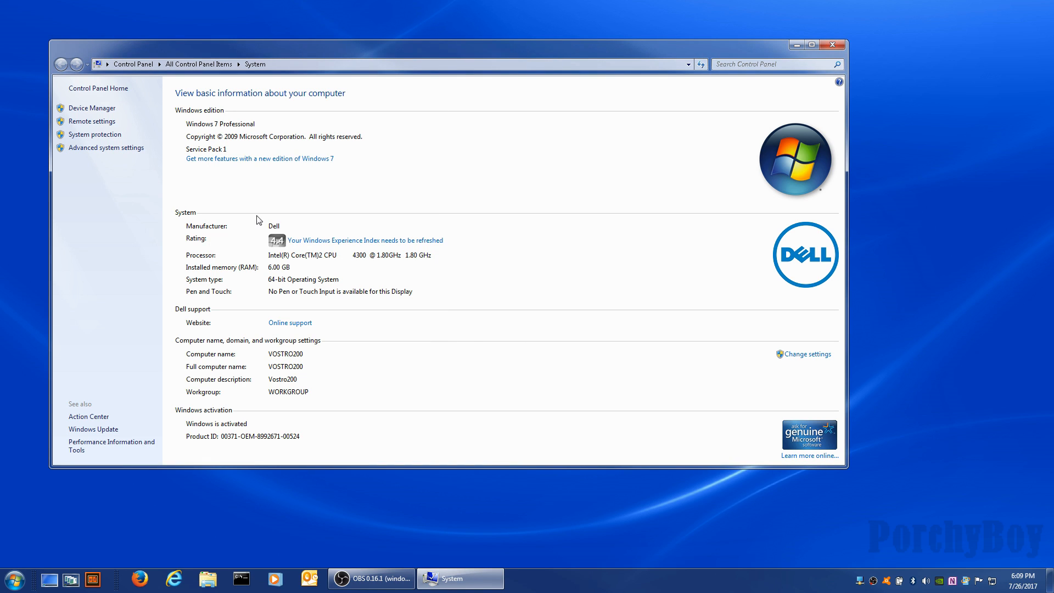
Launch Windows Remote Assistance from Start > All Programs > Maintenance.
drag(693, 52, 767, 50)
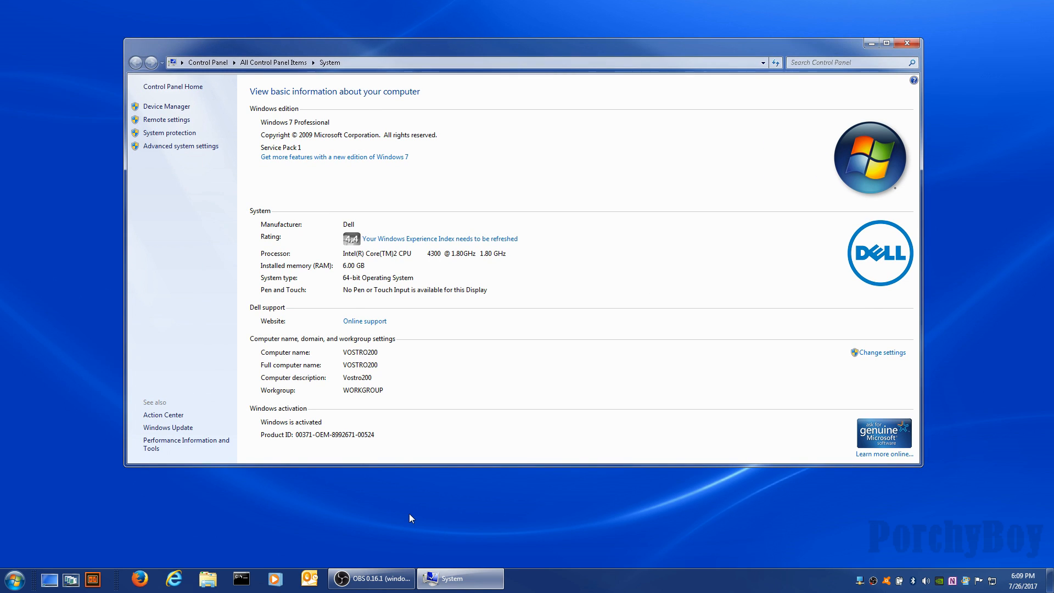
click(15, 580)
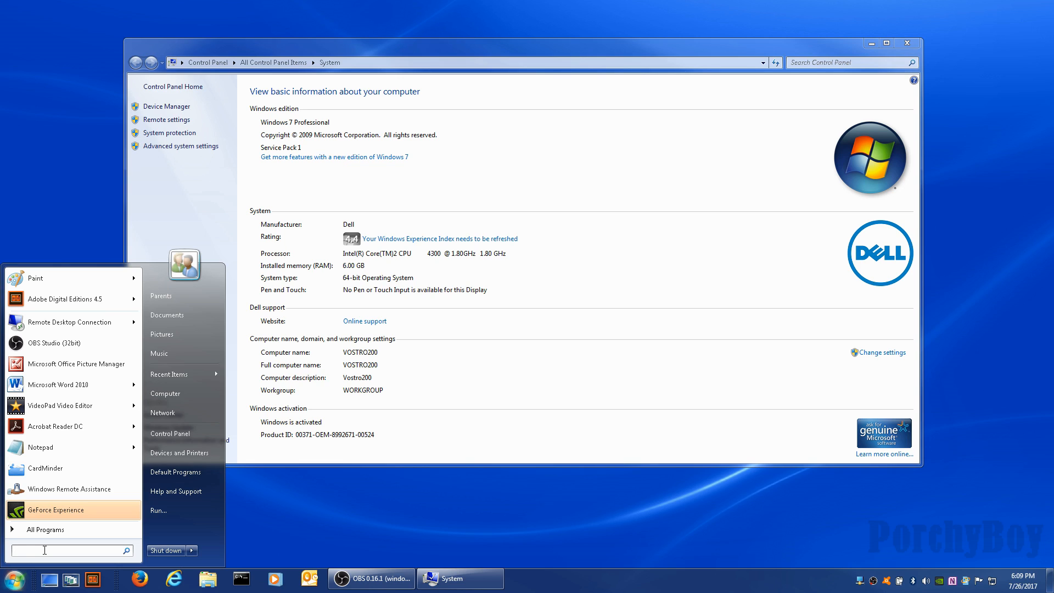
text(win)
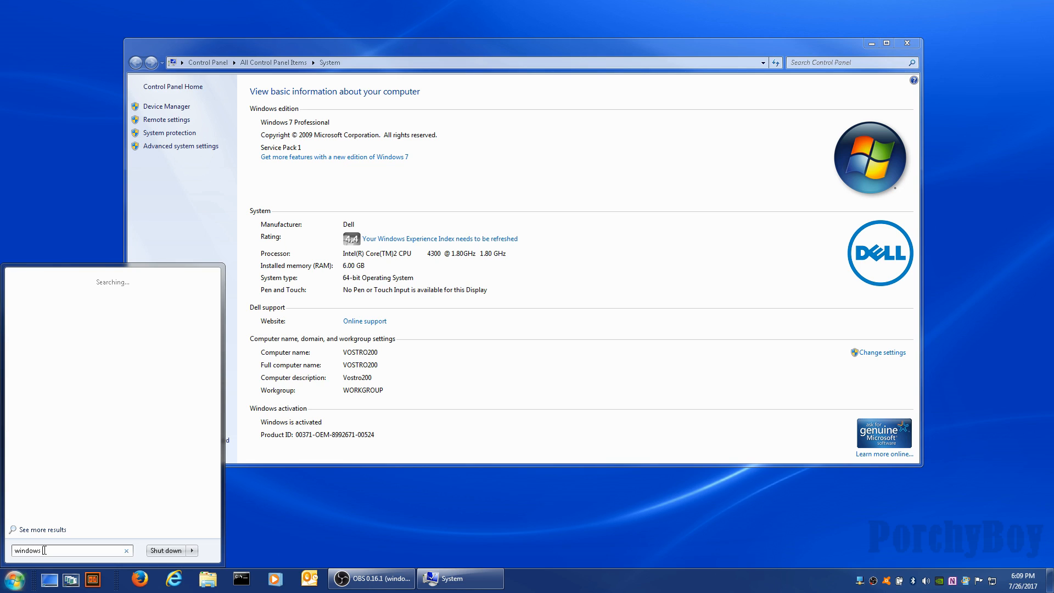
text(dows)
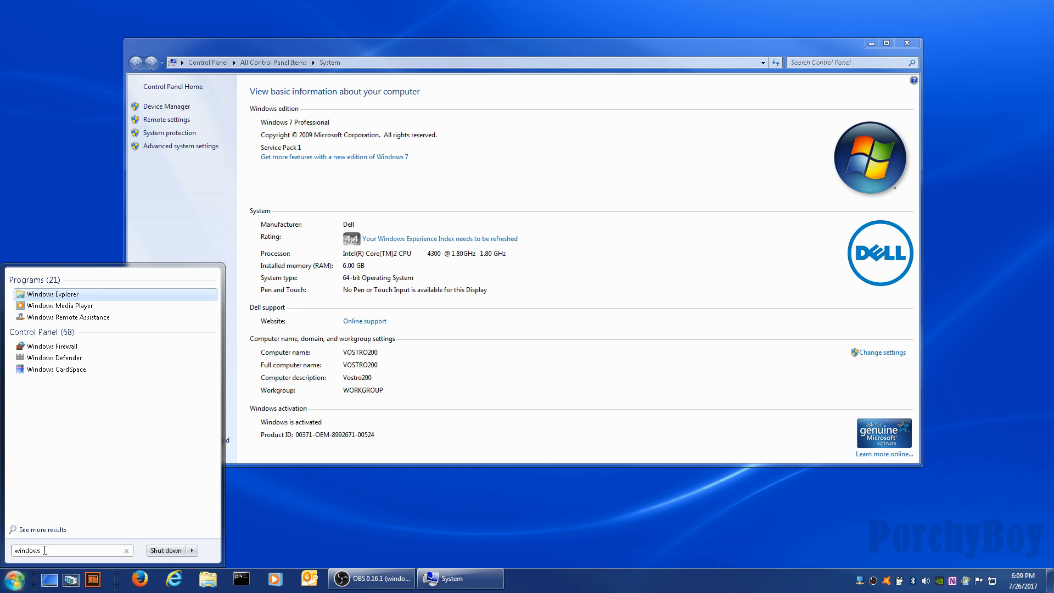
text( rem)
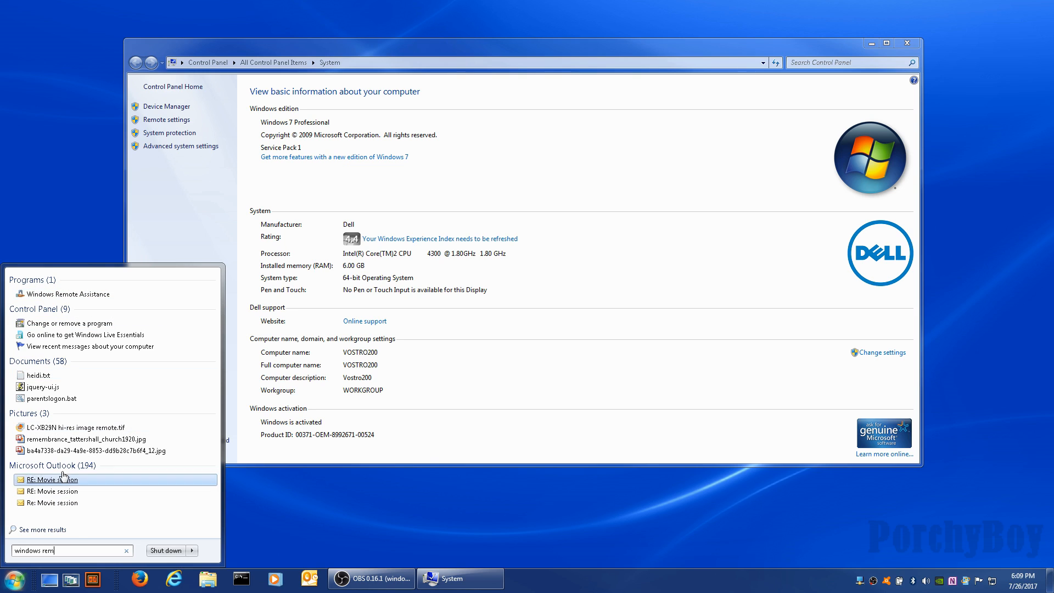
click(126, 550)
click(44, 530)
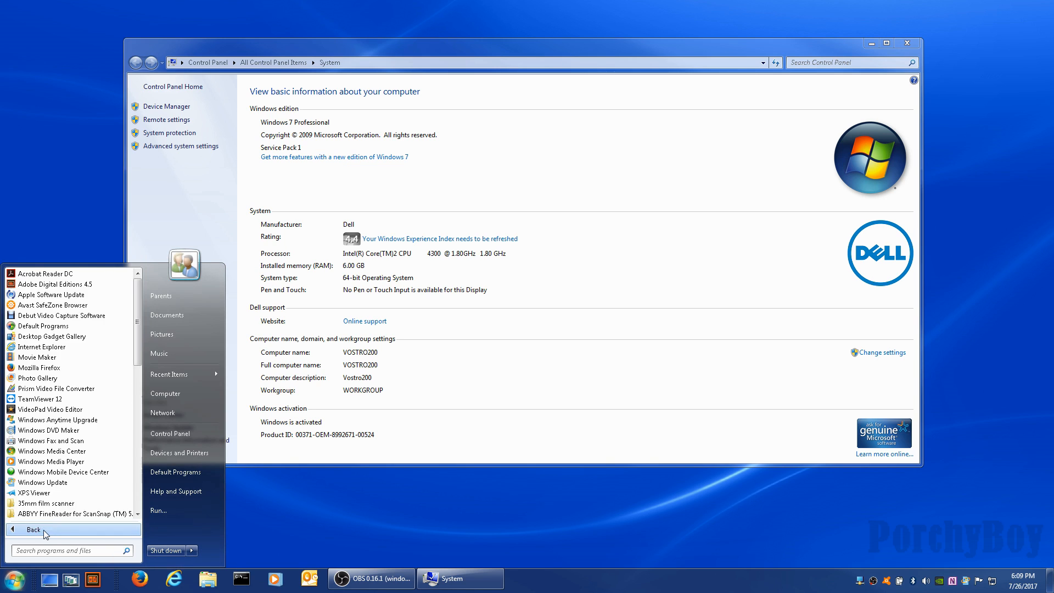
scroll(36, 425, down, 10)
scroll(35, 427, down, 2)
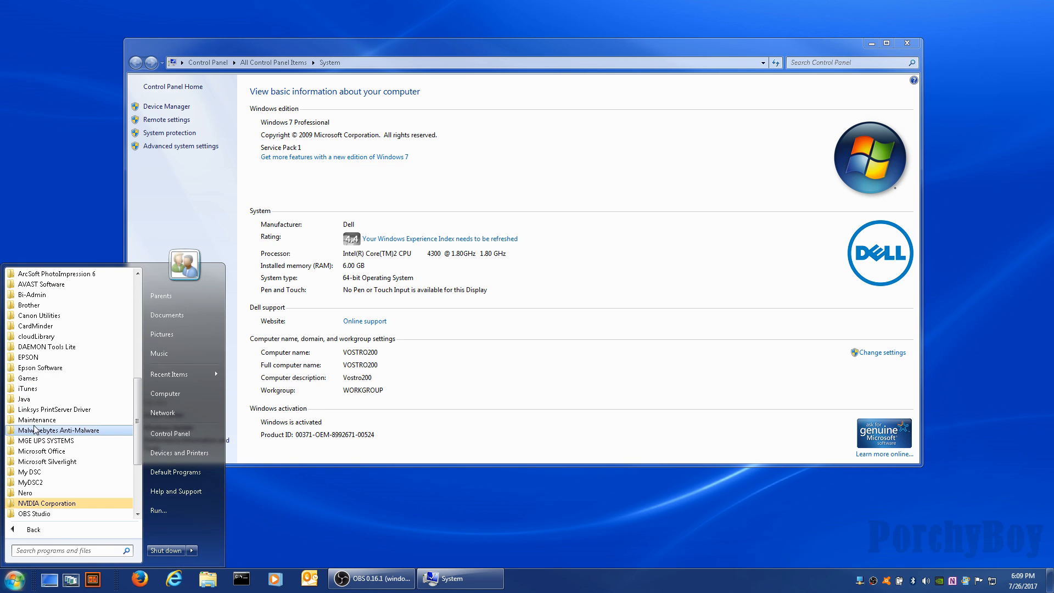
click(31, 420)
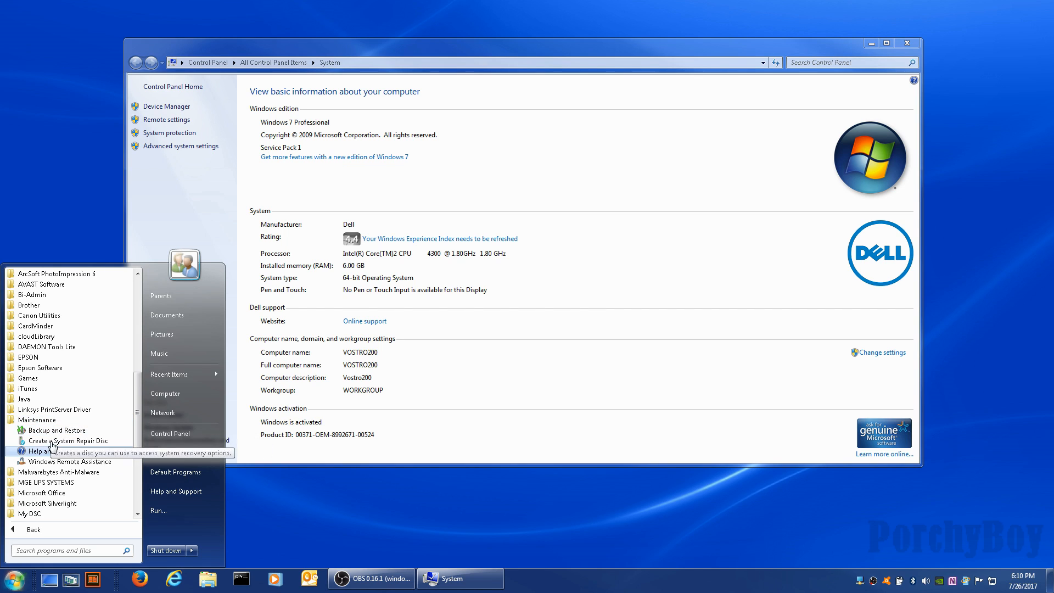
click(73, 462)
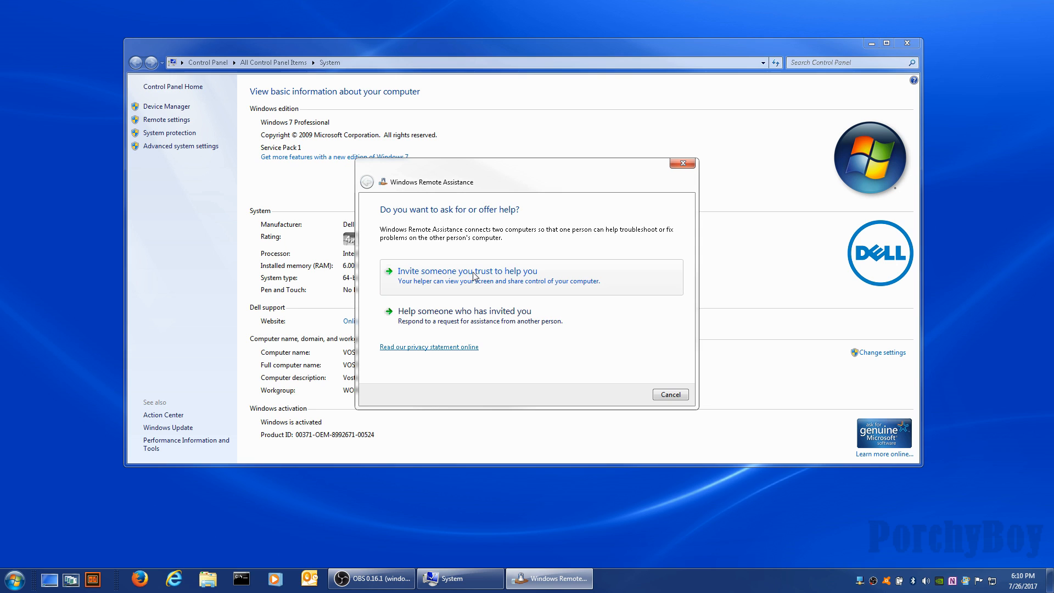
Invite a trusted helper by e-mail, confirming the mail profile and sending account.
click(511, 275)
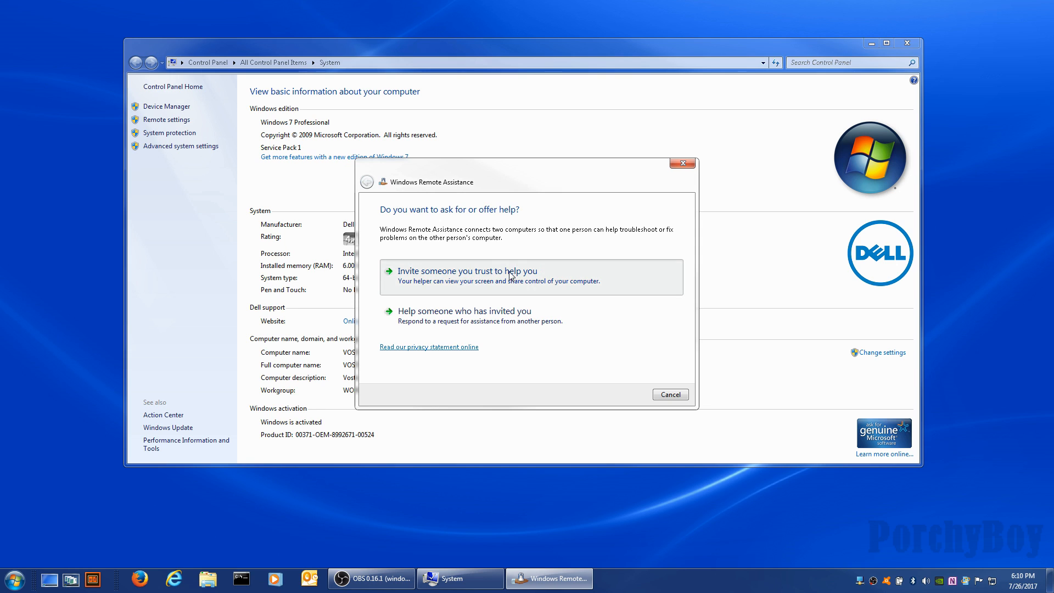
drag(461, 180, 446, 145)
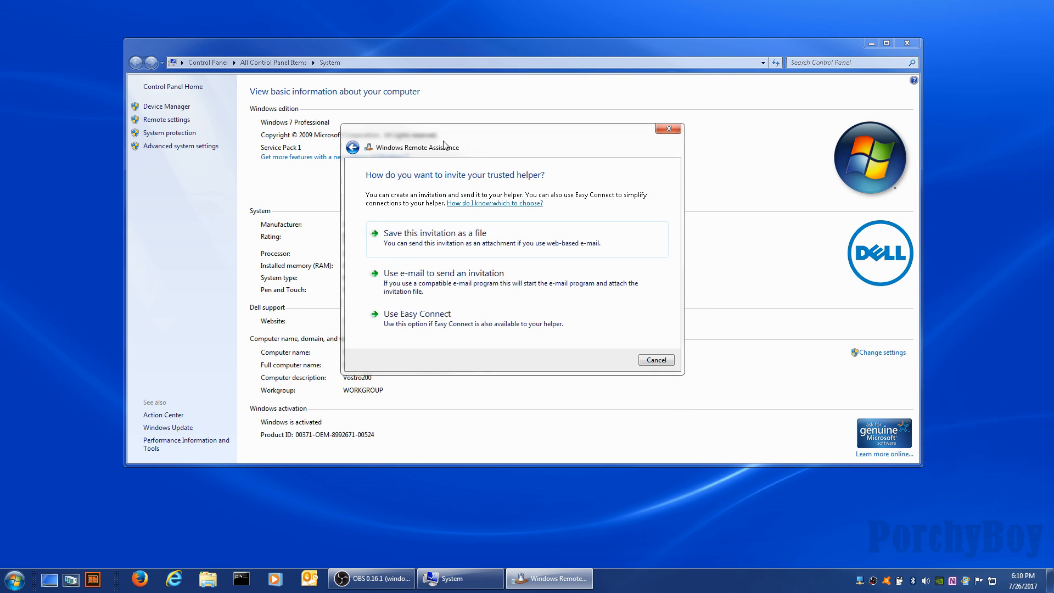
click(421, 278)
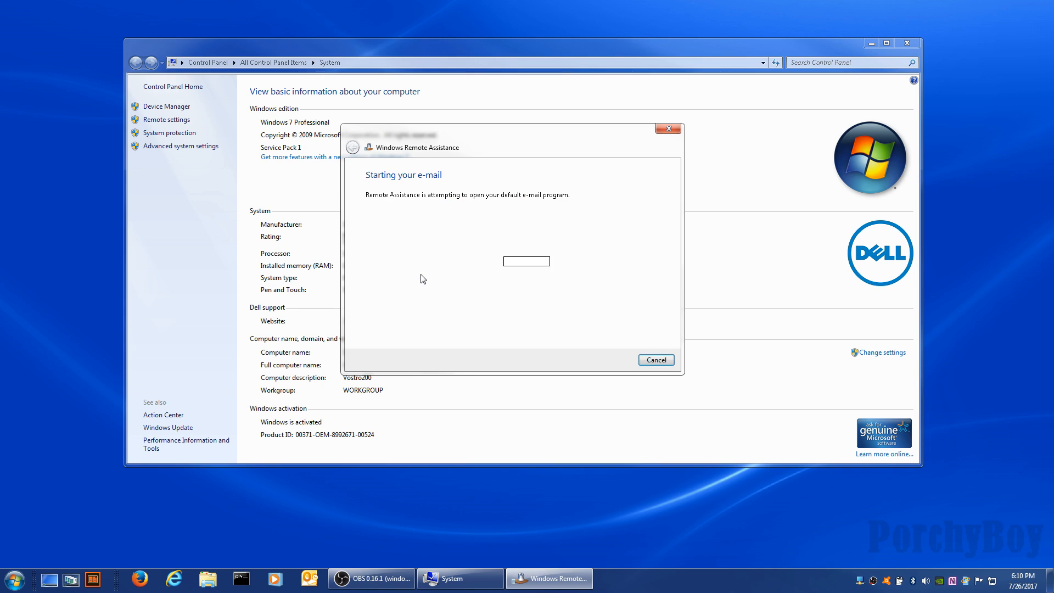
click(509, 299)
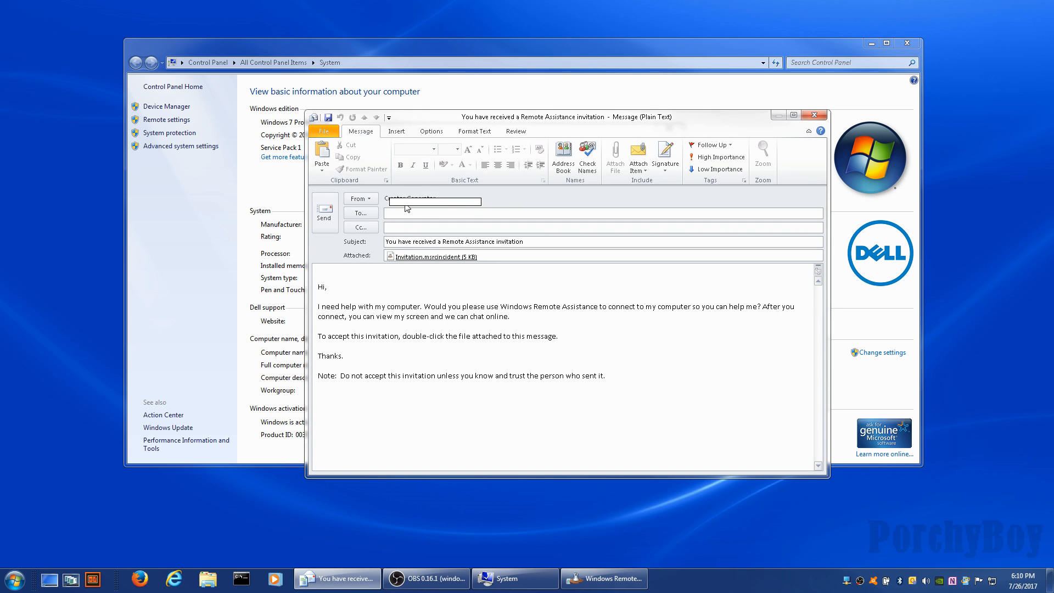
click(360, 198)
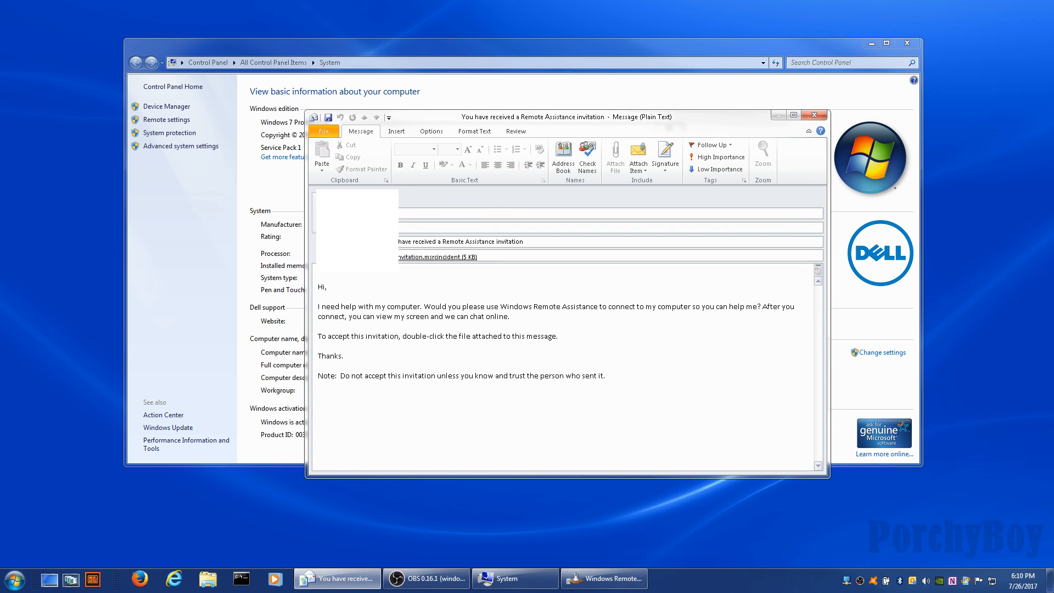
Discard the invitation e-mail without saving and cancel the unsent Remote Assistance invitation.
click(411, 213)
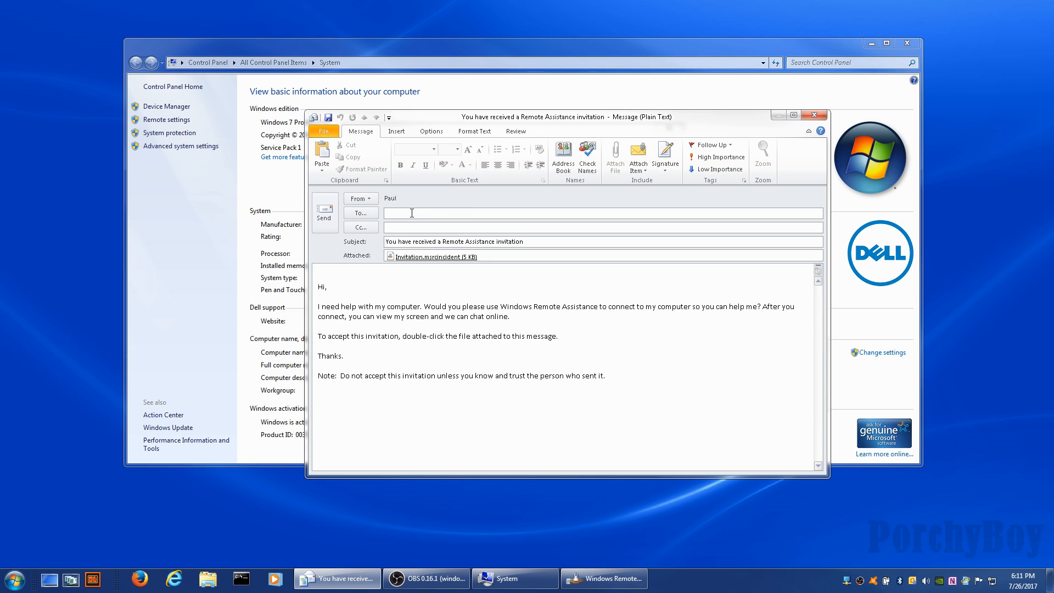
text(name@wherever.com)
click(815, 116)
click(532, 324)
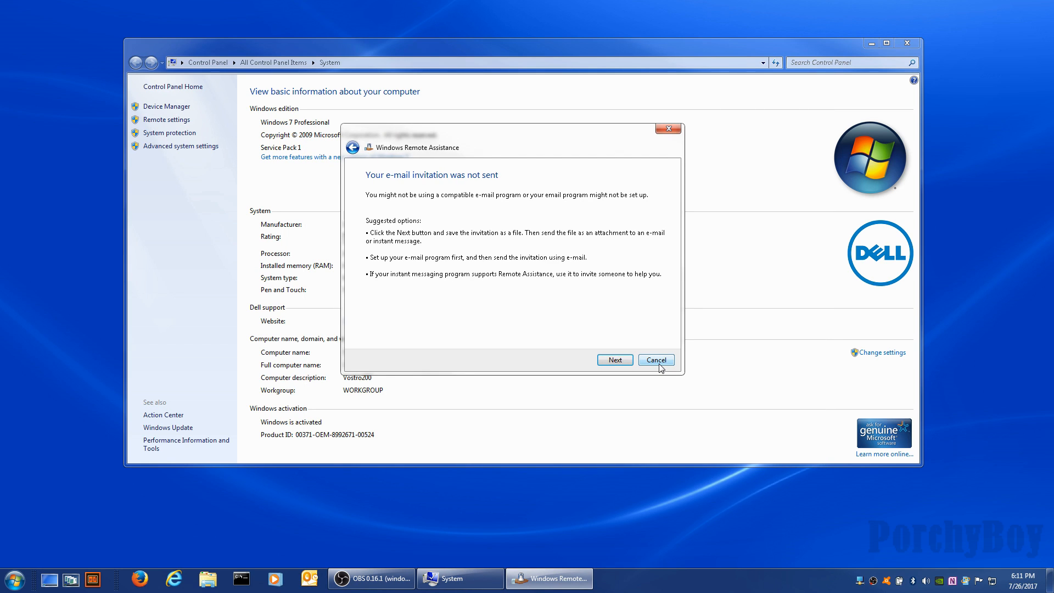
click(659, 364)
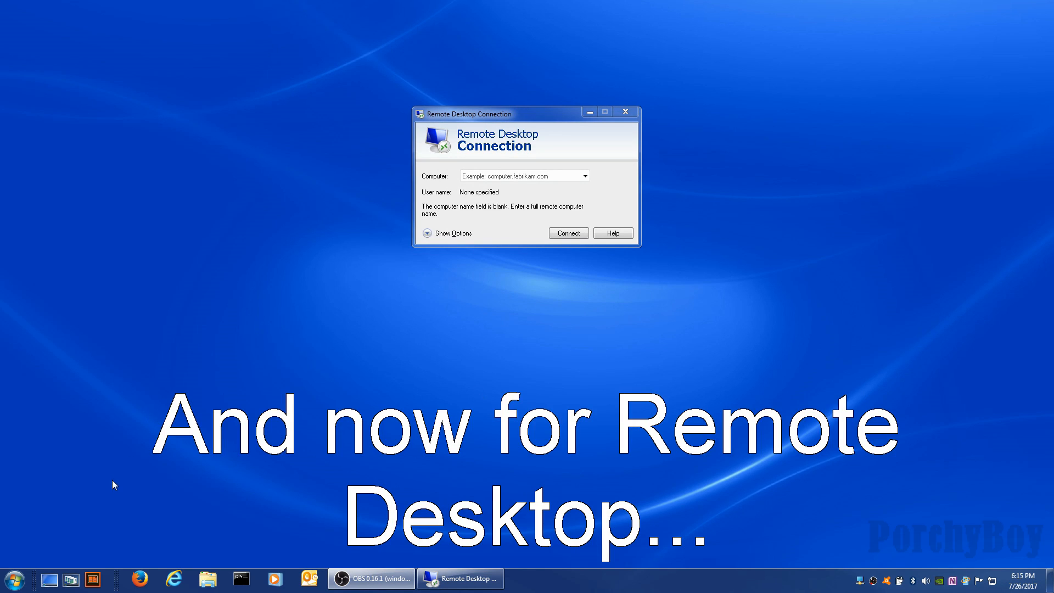
click(15, 582)
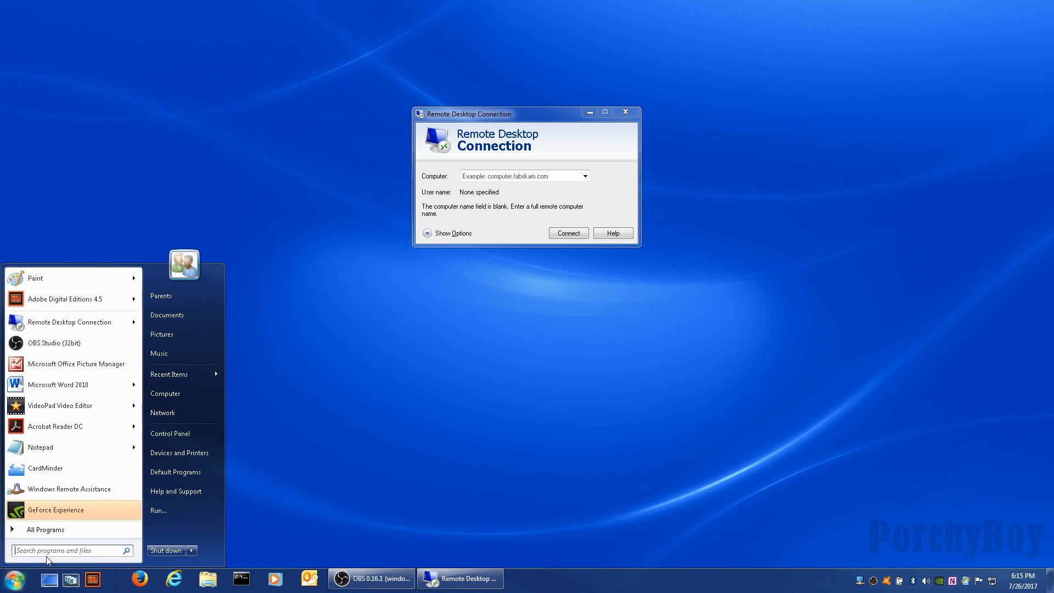
click(49, 530)
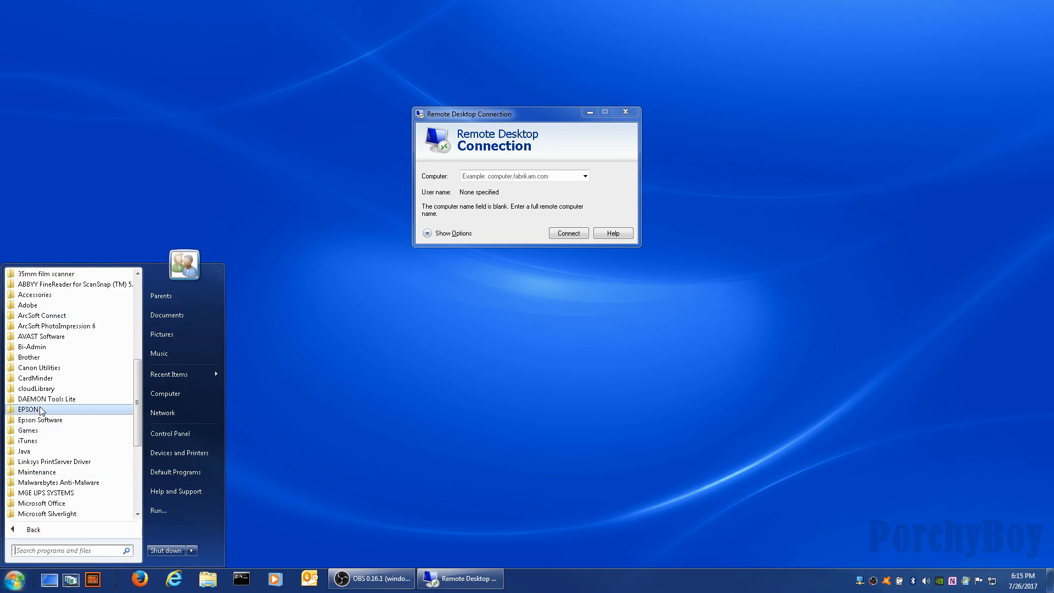
click(28, 295)
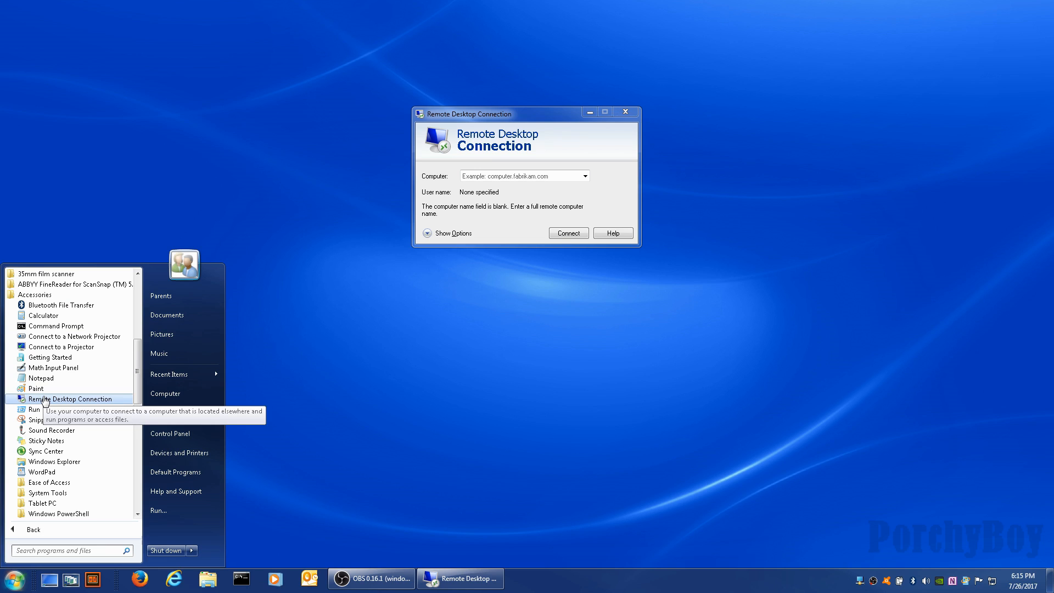
click(377, 341)
click(512, 114)
drag(512, 114, 501, 118)
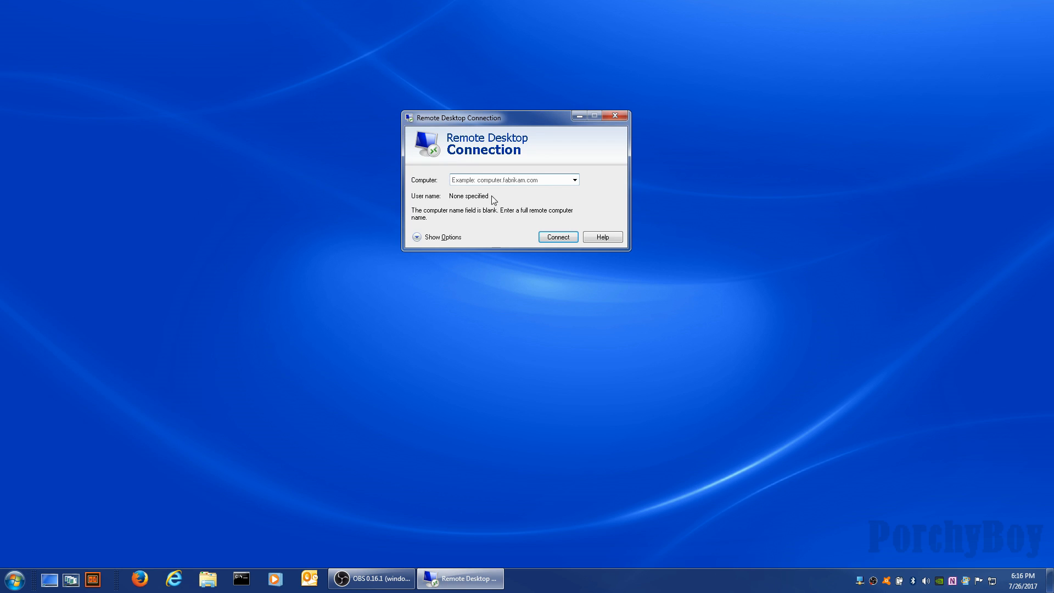
Focus the empty Computer box in Remote Desktop Connection, then bring up the Start menu.
click(486, 179)
click(22, 585)
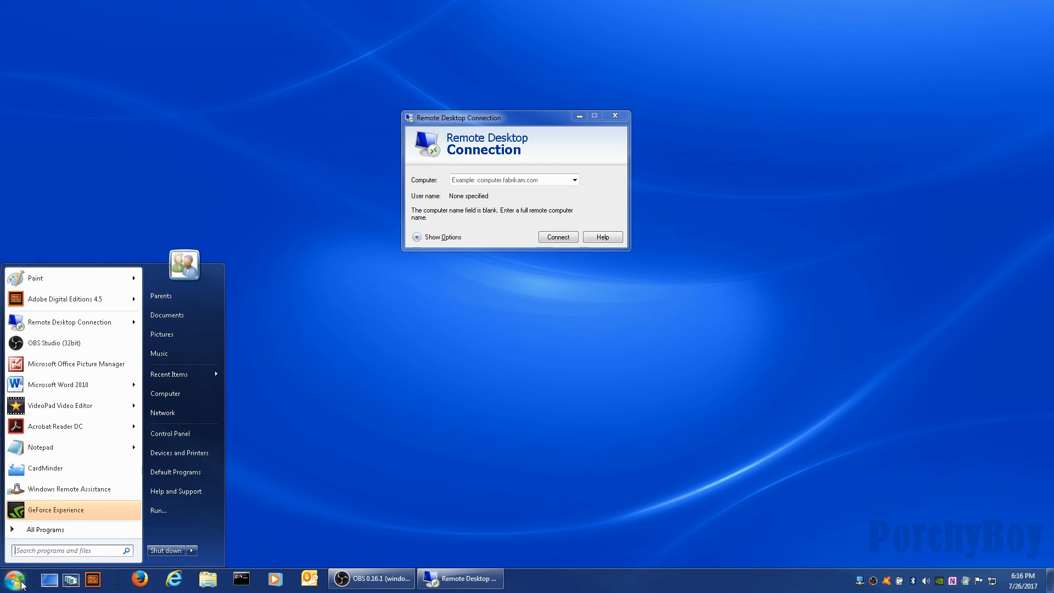
Check this PC's name in System properties, close it, and enter 'mycomputer' as remote computer.
right_click(178, 390)
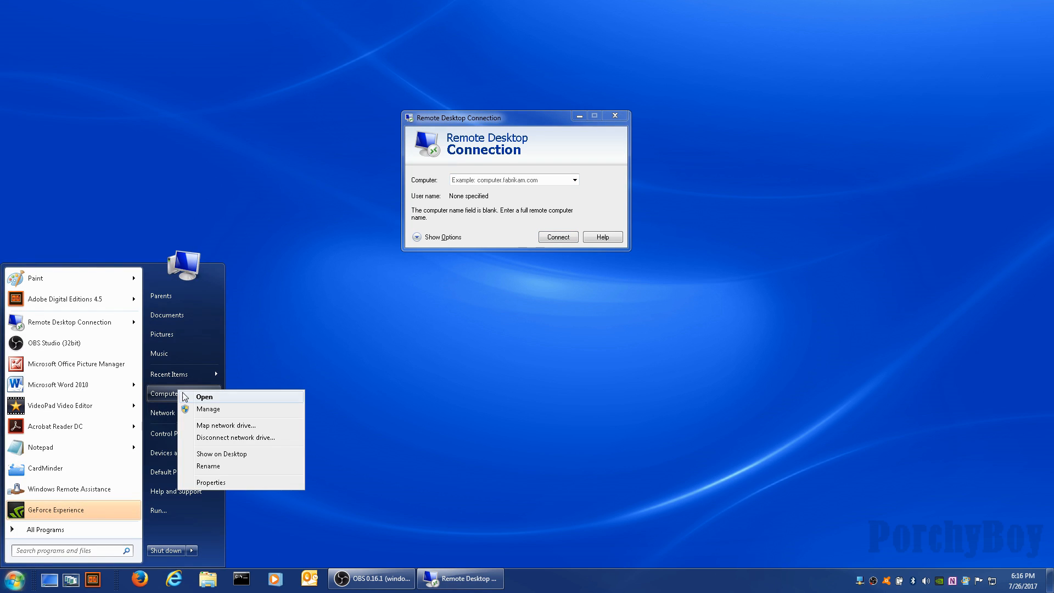
click(210, 483)
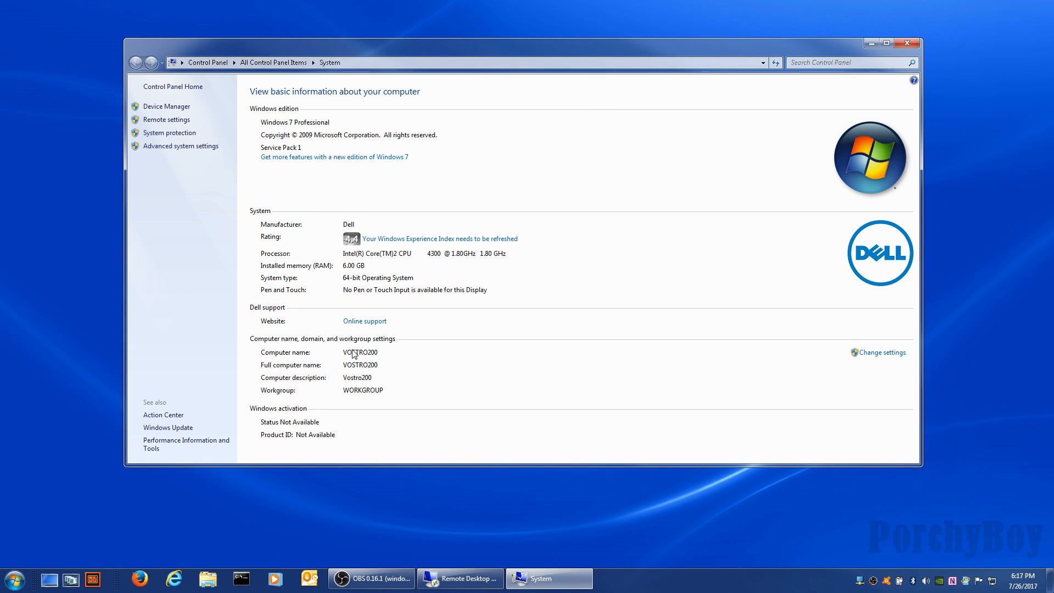
click(906, 44)
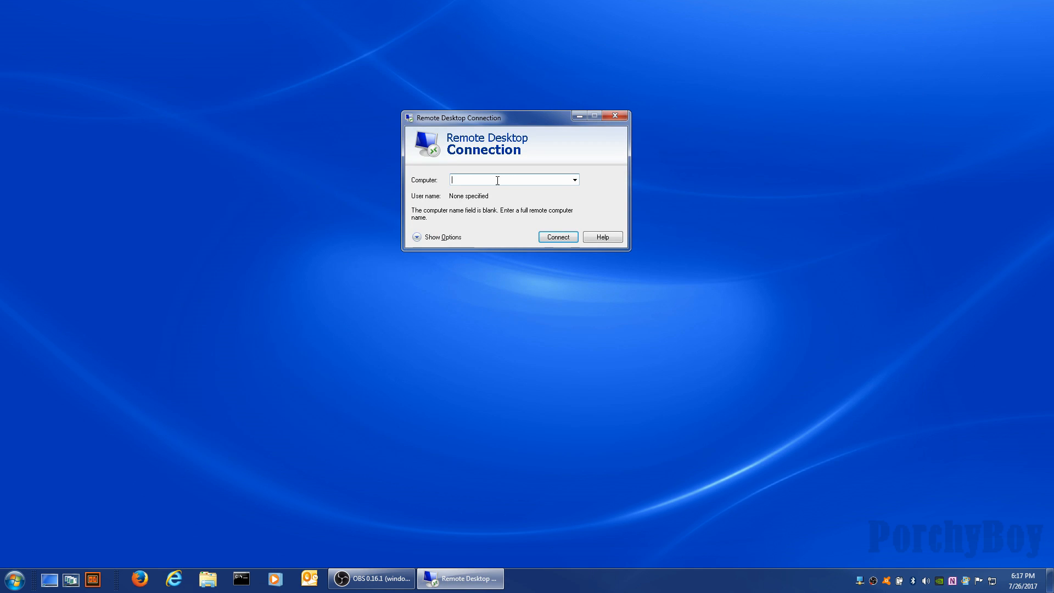
text(mycomputer)
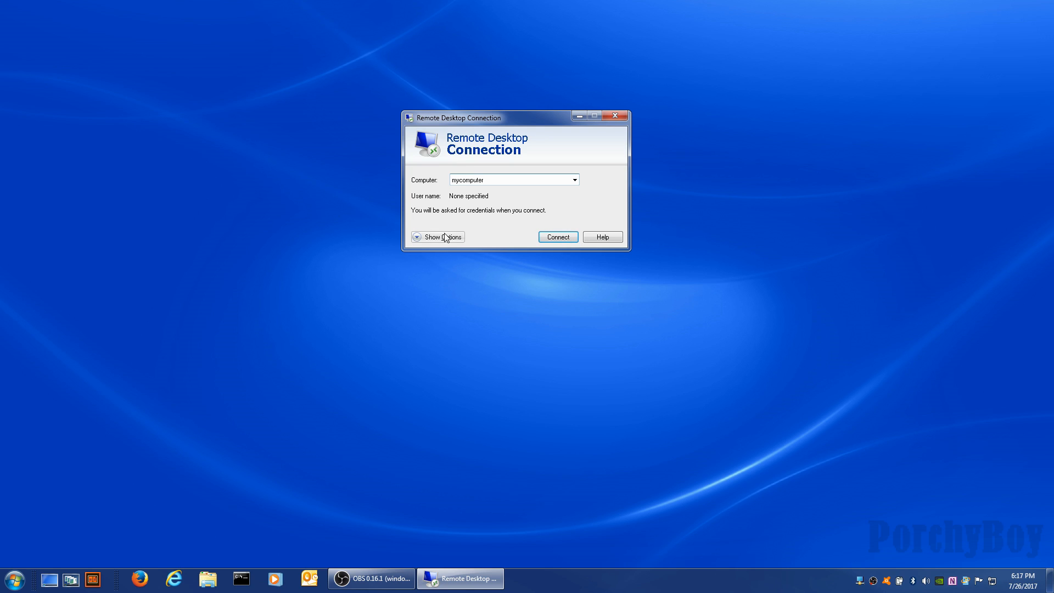
drag(484, 180, 446, 183)
Show all options and keep Display on single monitor with Highest Quality (32 bit) colour.
click(450, 240)
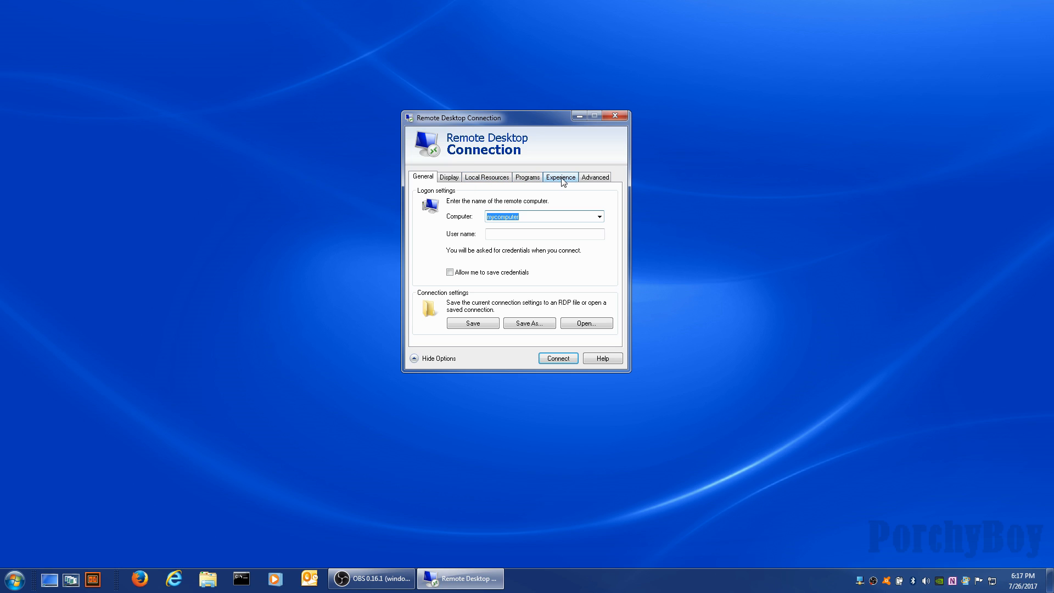
click(446, 178)
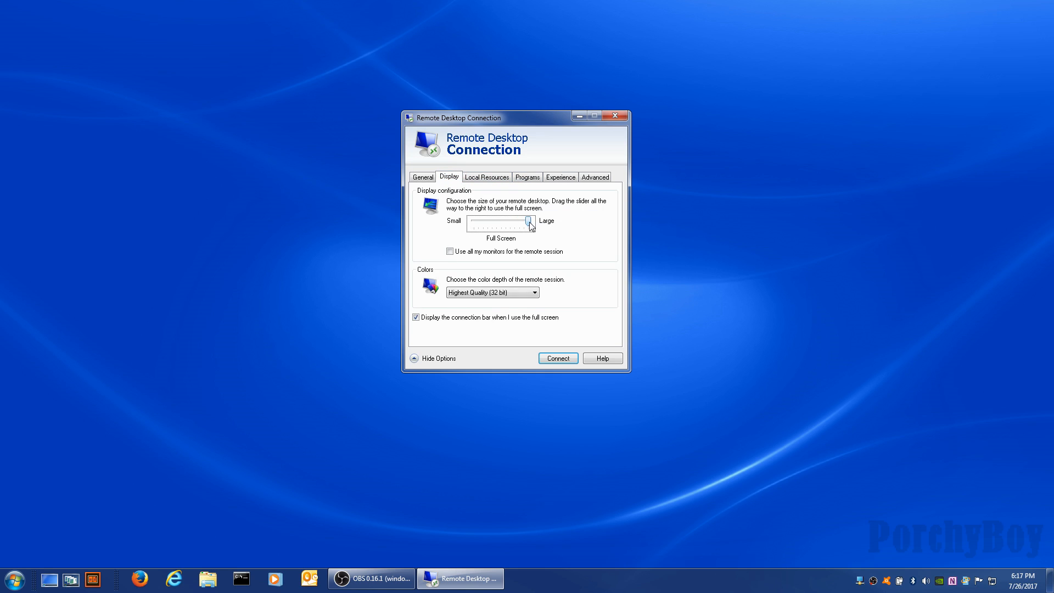
click(449, 252)
click(449, 252)
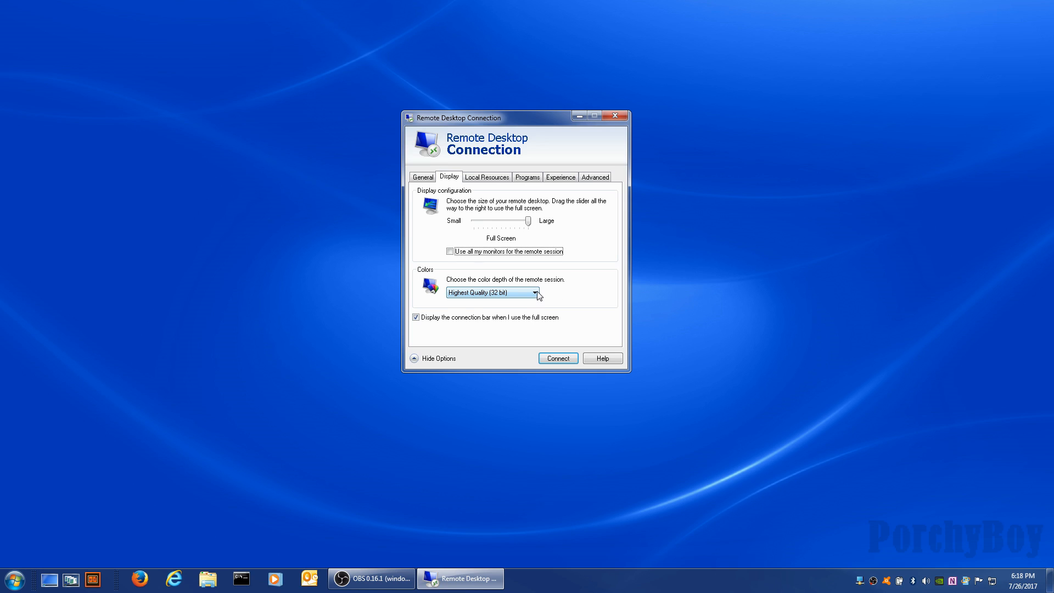
click(534, 293)
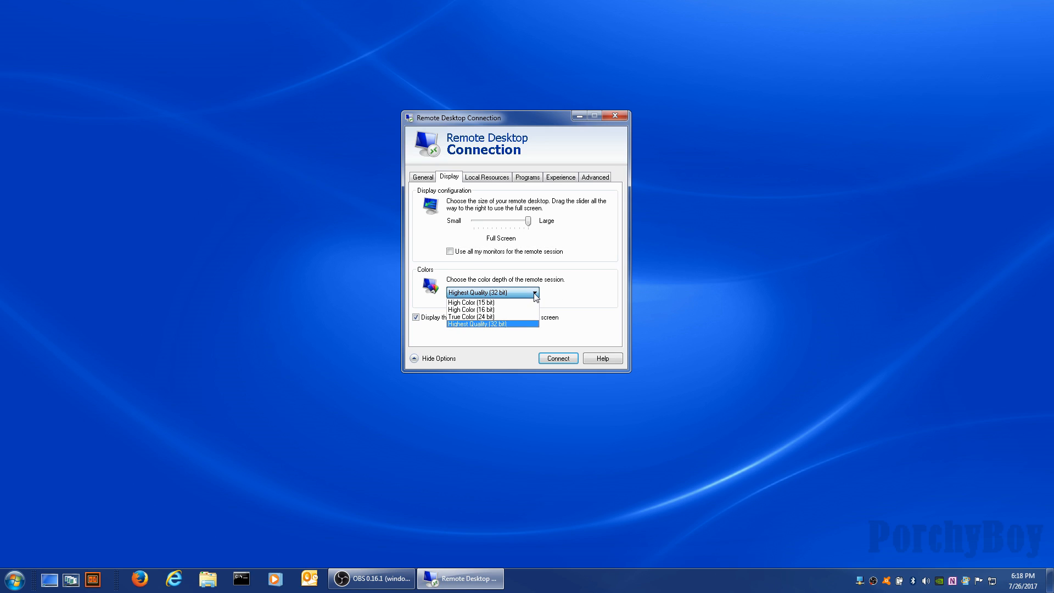
click(575, 294)
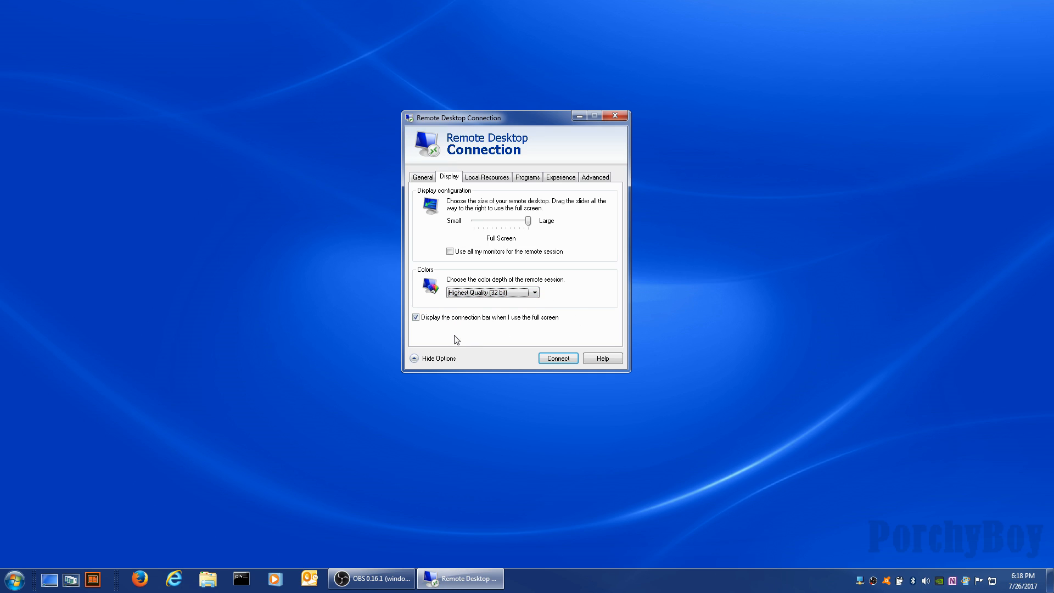
Review the extra local devices and drives on Local Resources, closing the list unchanged.
click(484, 181)
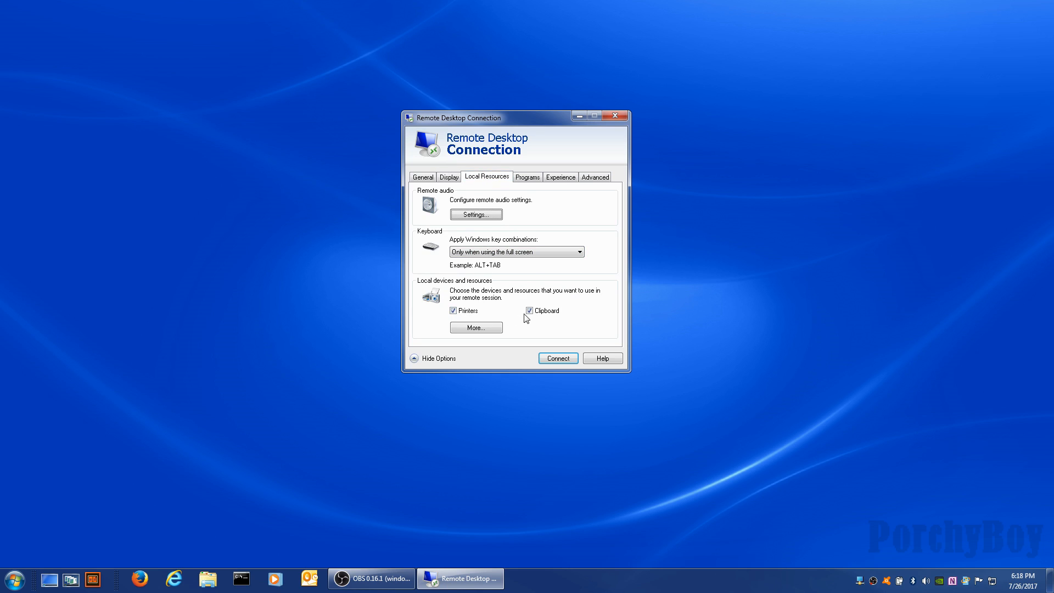
click(493, 329)
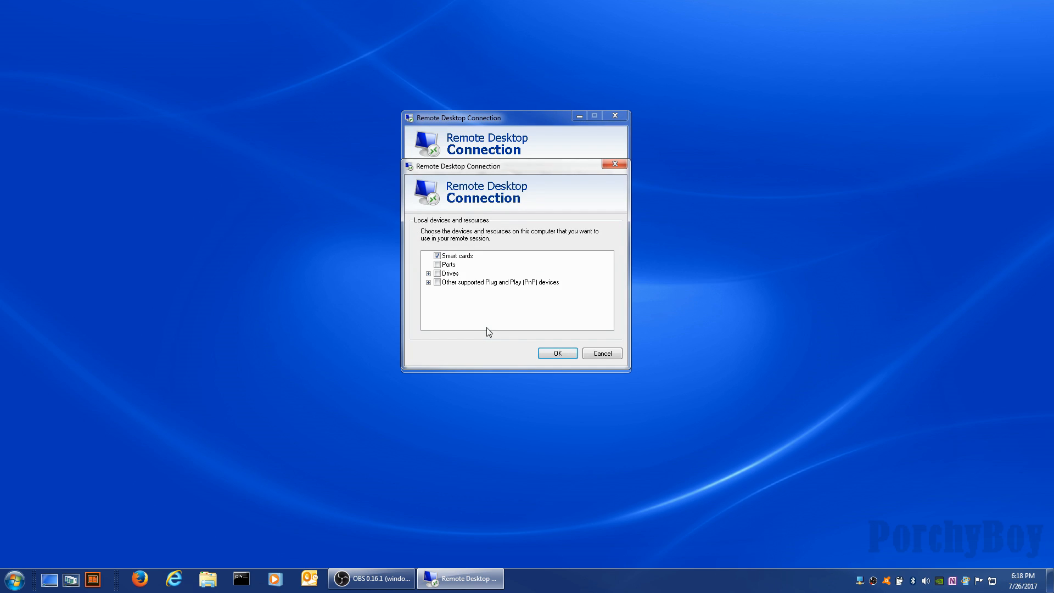
click(429, 274)
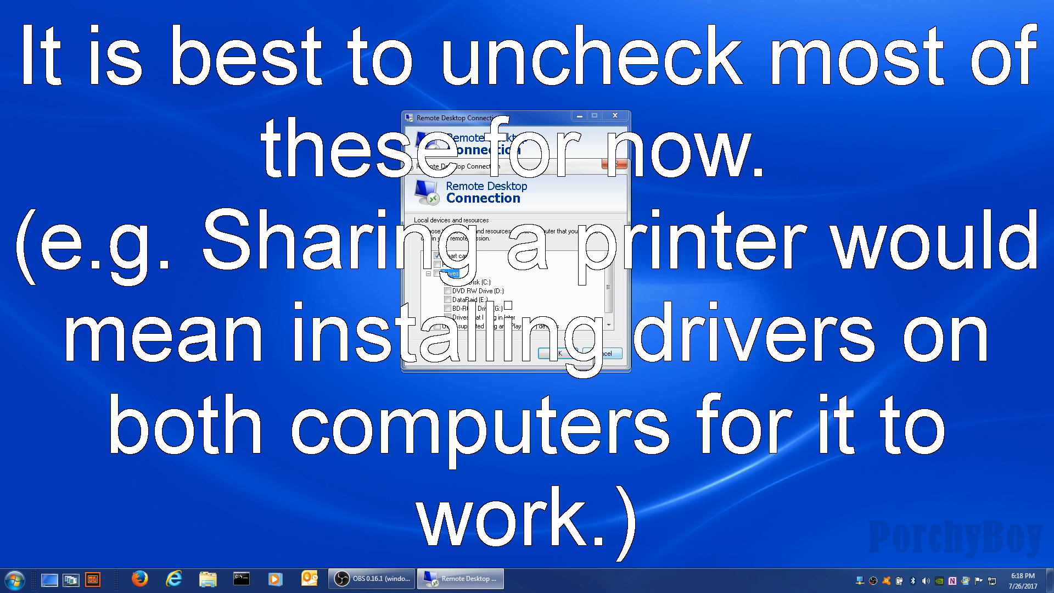
click(597, 355)
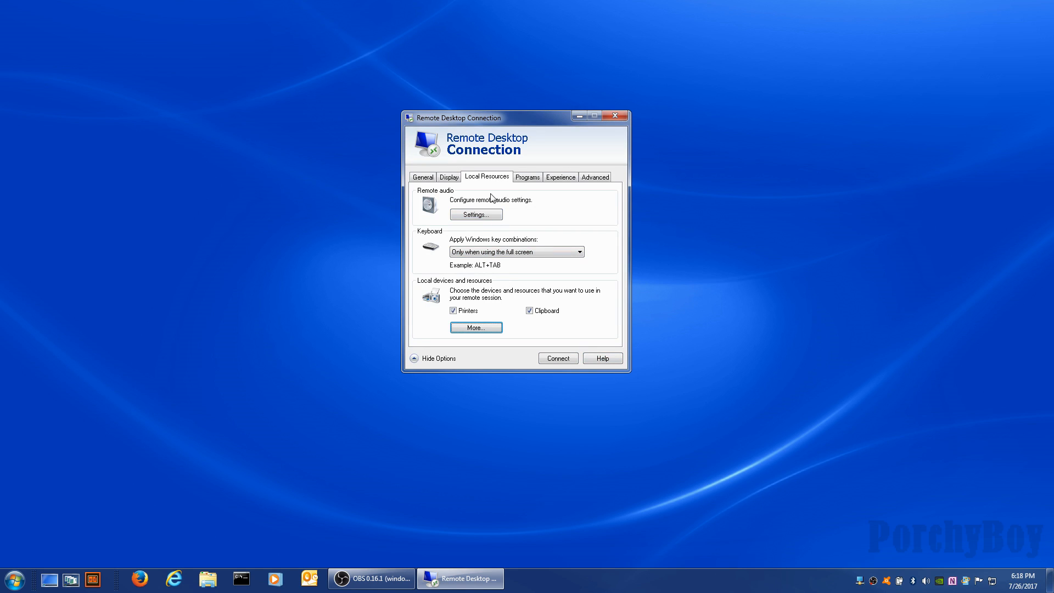
Check the Programs tab and keep connection speed on auto-detect under Experience.
click(526, 179)
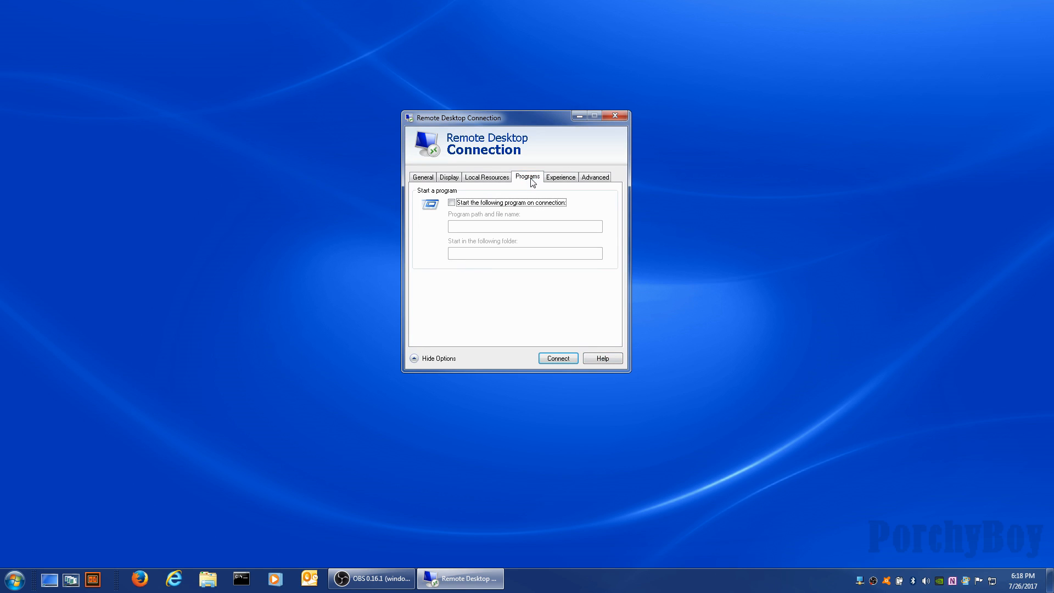
click(556, 180)
key(alt+Down)
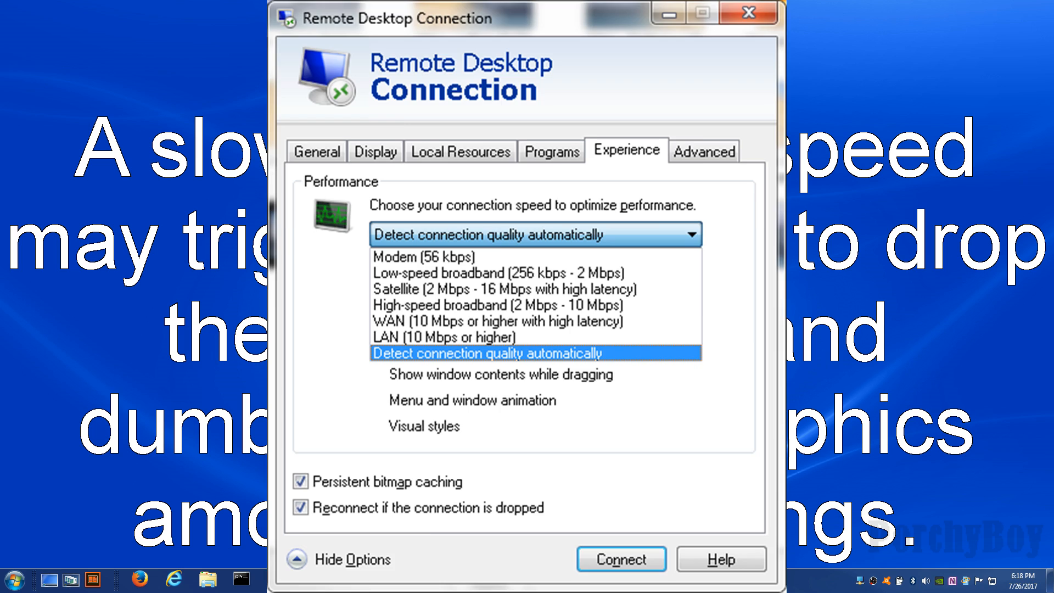
key(Return)
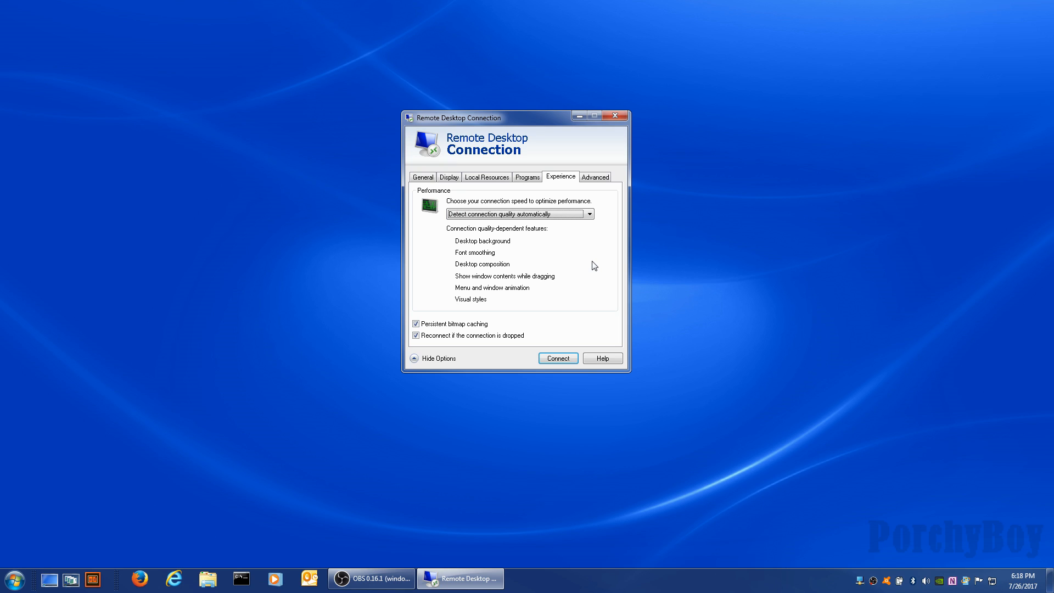
Look over Advanced settings, then return through Display to General's user name field.
click(597, 178)
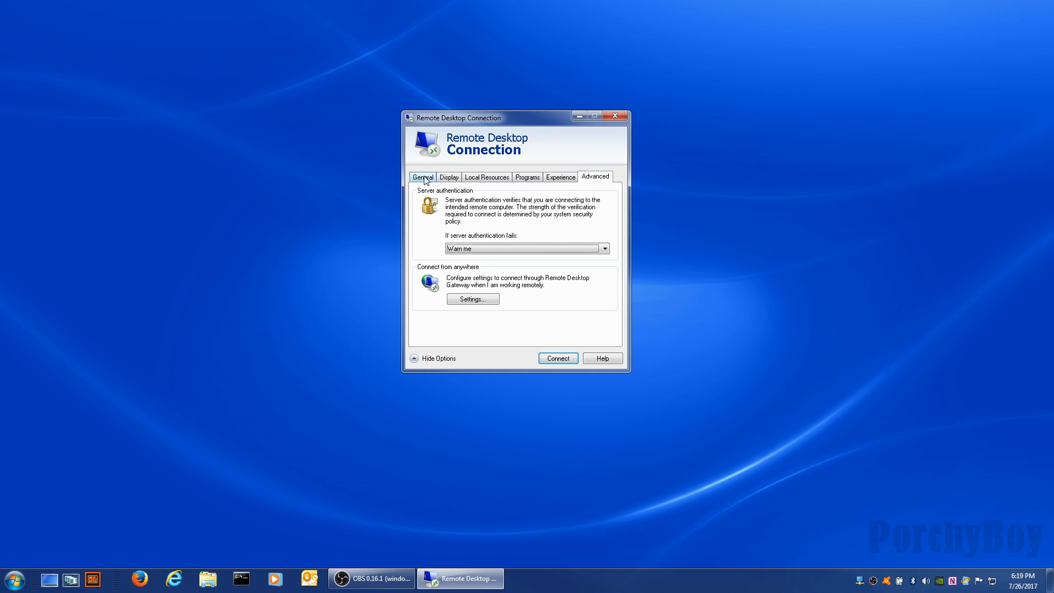
click(447, 180)
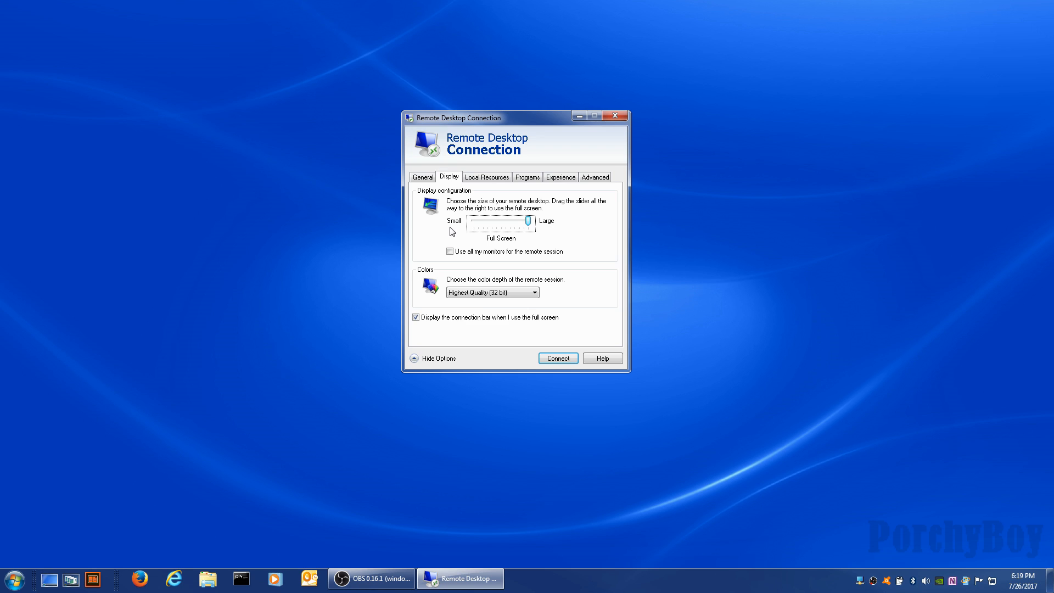
click(426, 183)
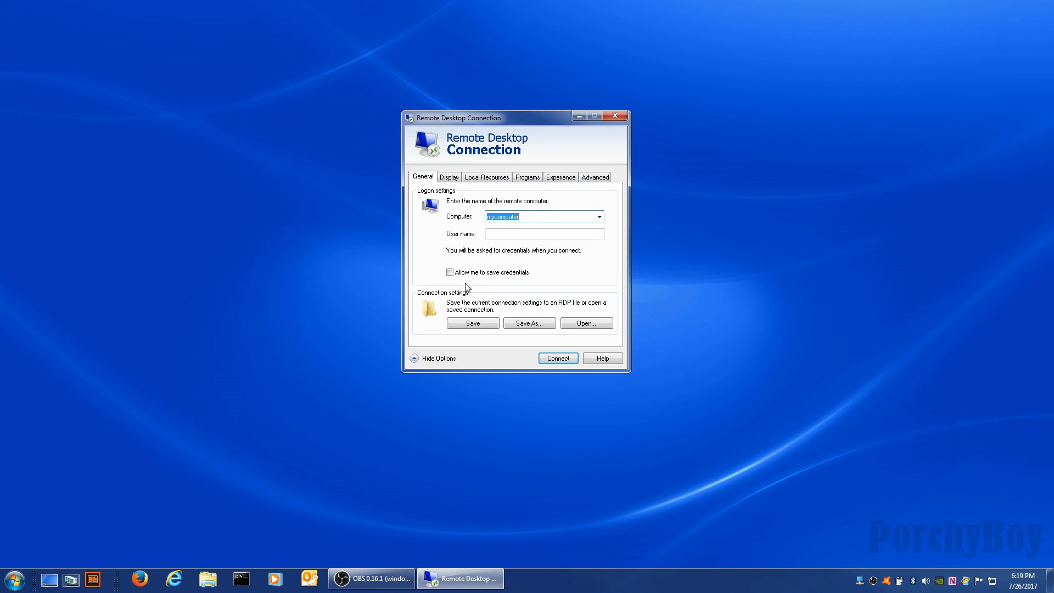
click(490, 236)
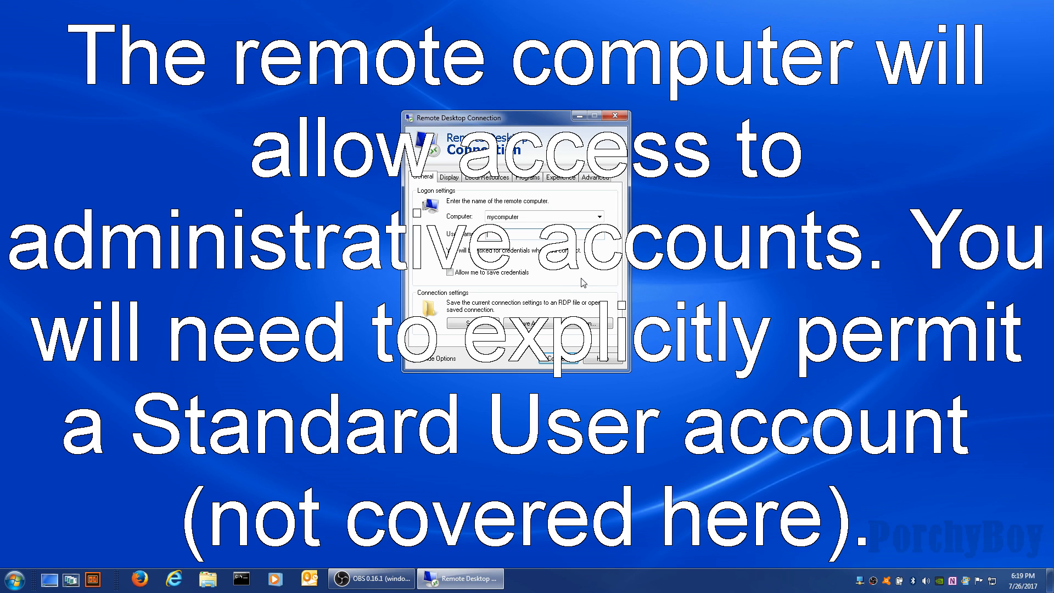
Toggle 'Allow me to save credentials' and save the mycomputer connection settings.
click(450, 273)
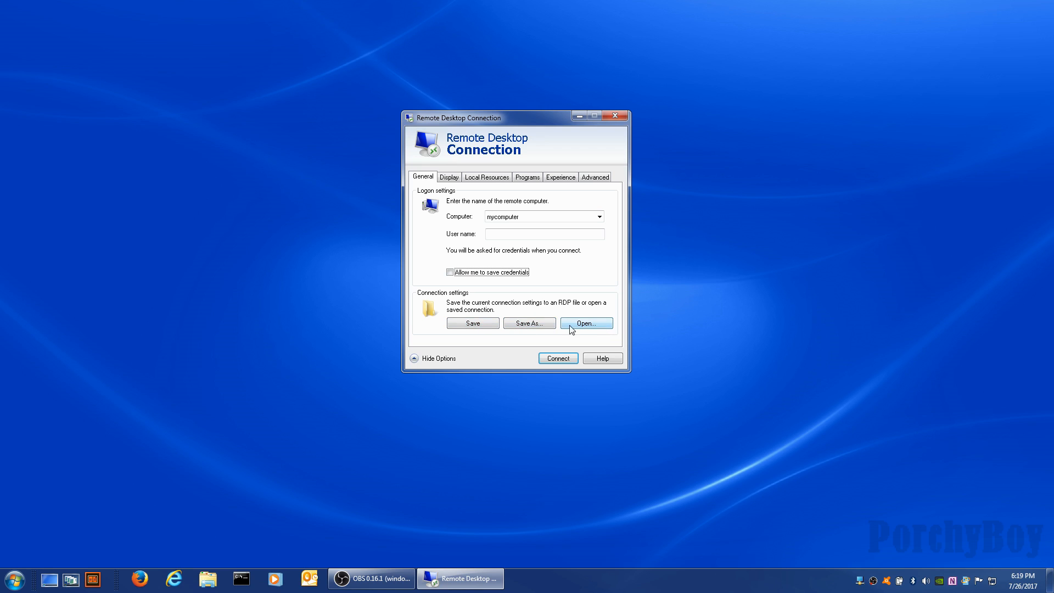
click(469, 327)
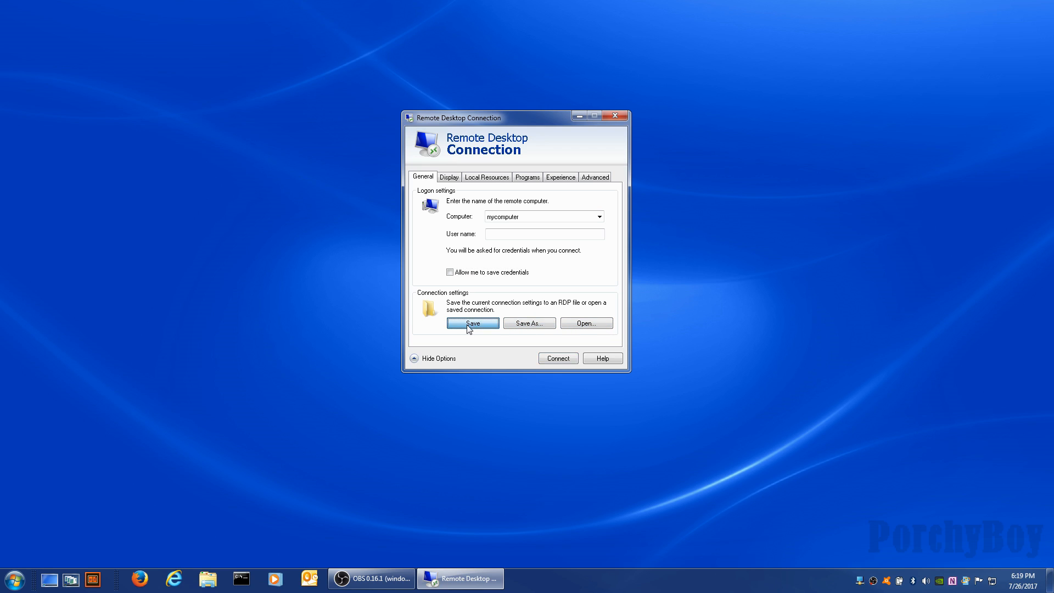
click(516, 327)
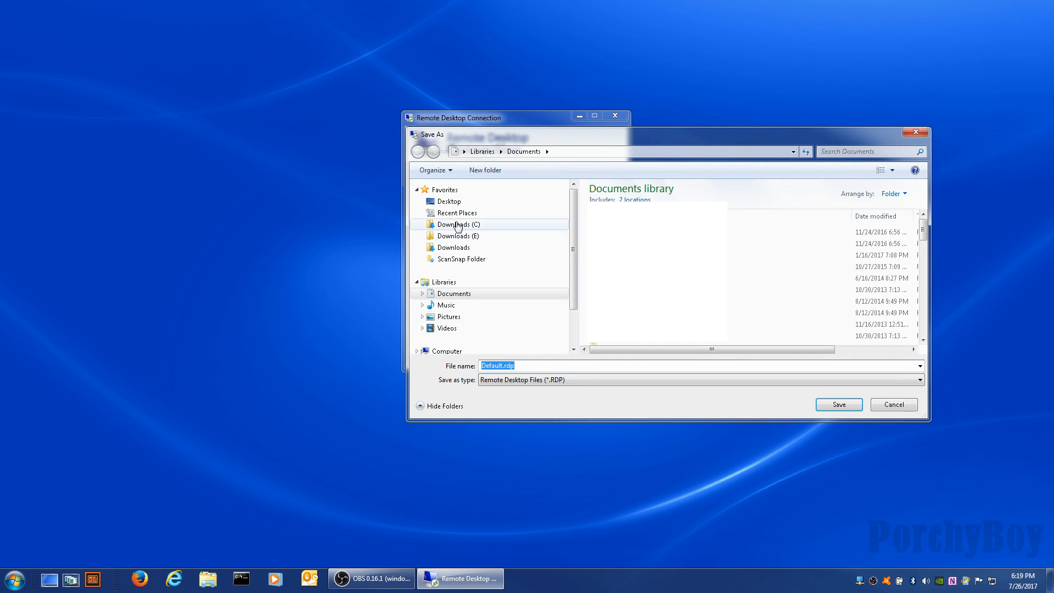
Save the connection settings to the Desktop as the RDP file 'mycompute'.
click(454, 203)
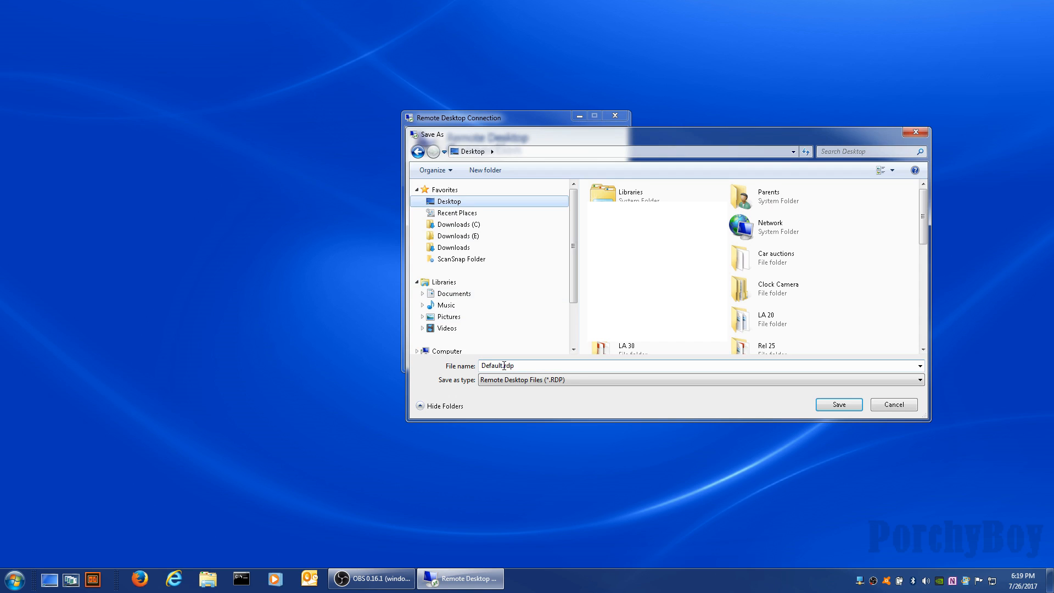
click(526, 367)
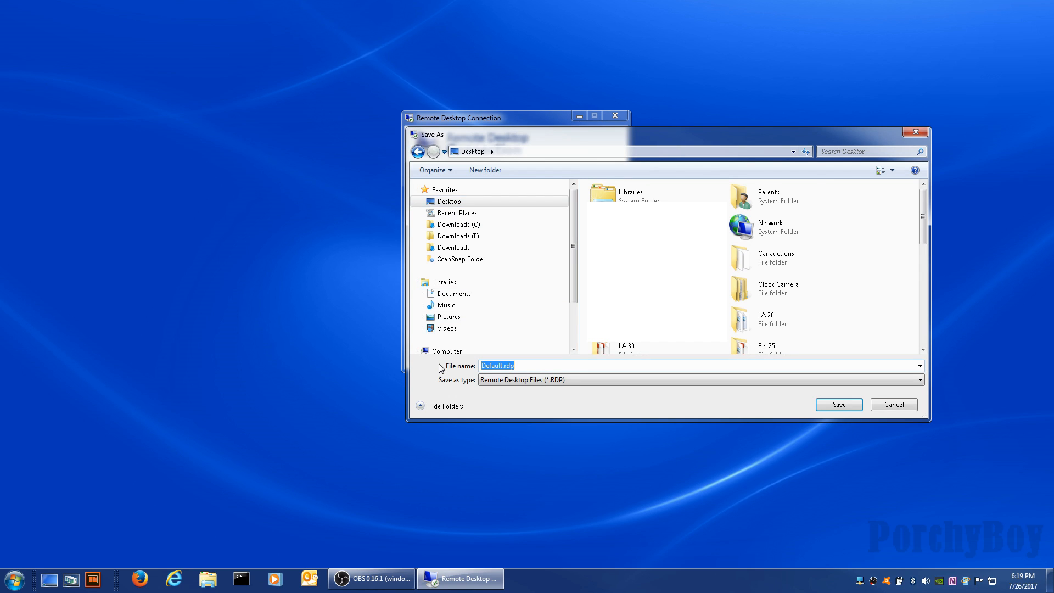
text(mycomputer)
click(829, 406)
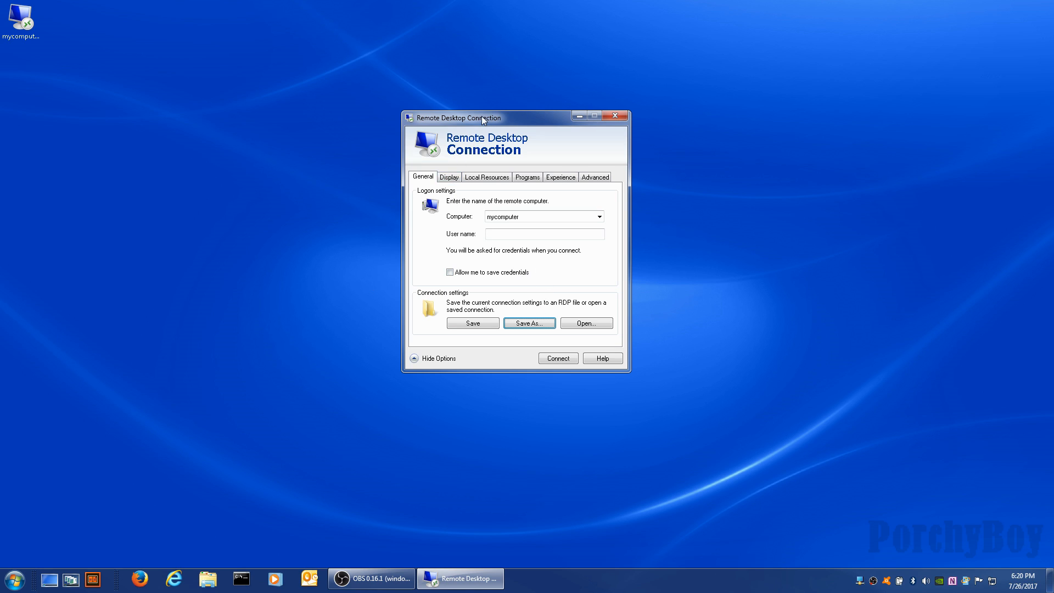
click(527, 218)
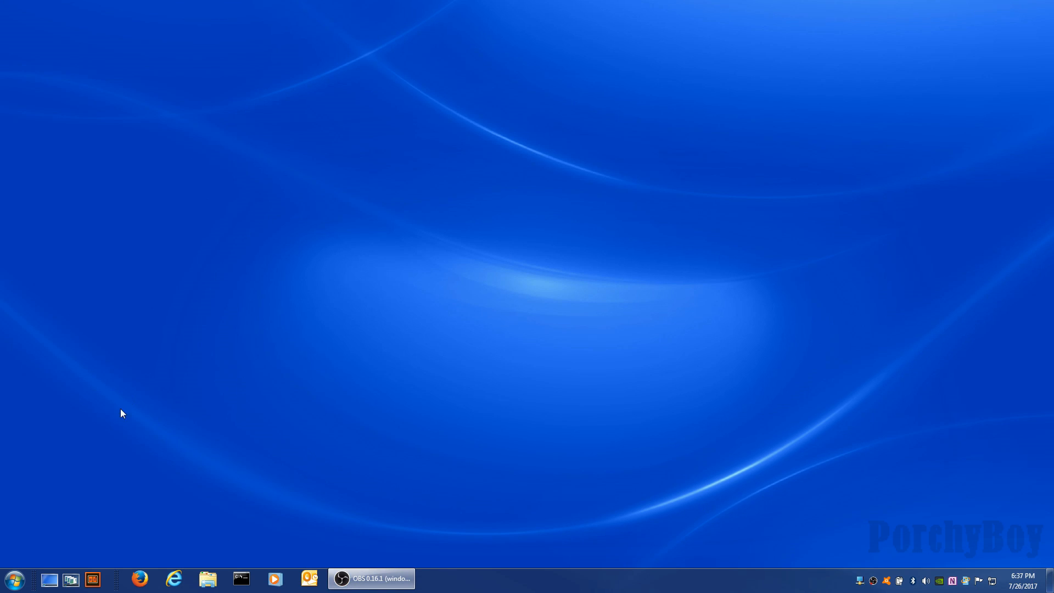
Relaunch Remote Desktop Connection from Start, show full options and Display settings, then connect.
click(15, 579)
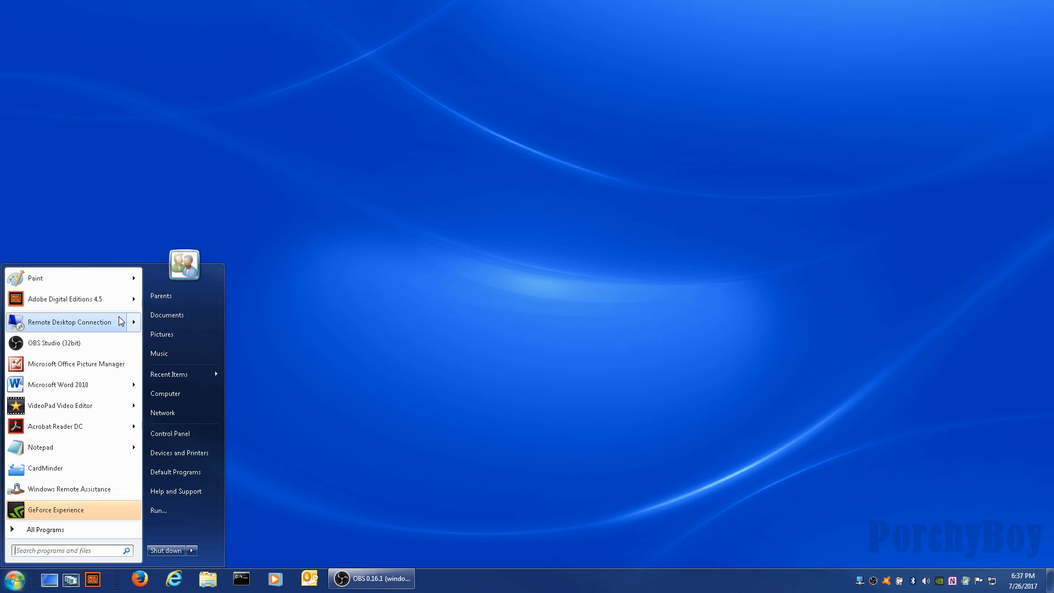
click(83, 324)
click(450, 232)
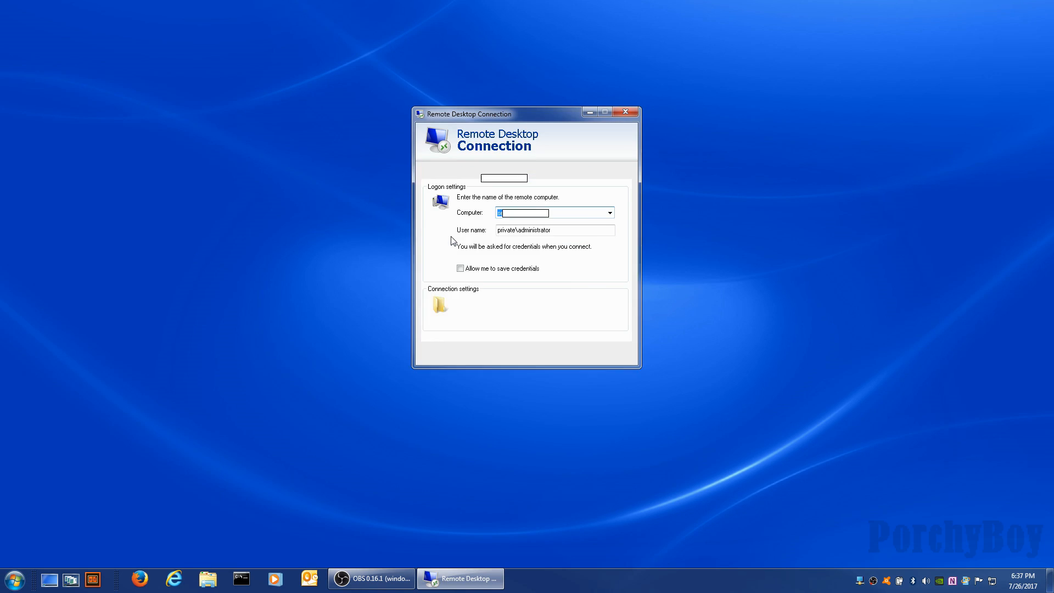
click(461, 173)
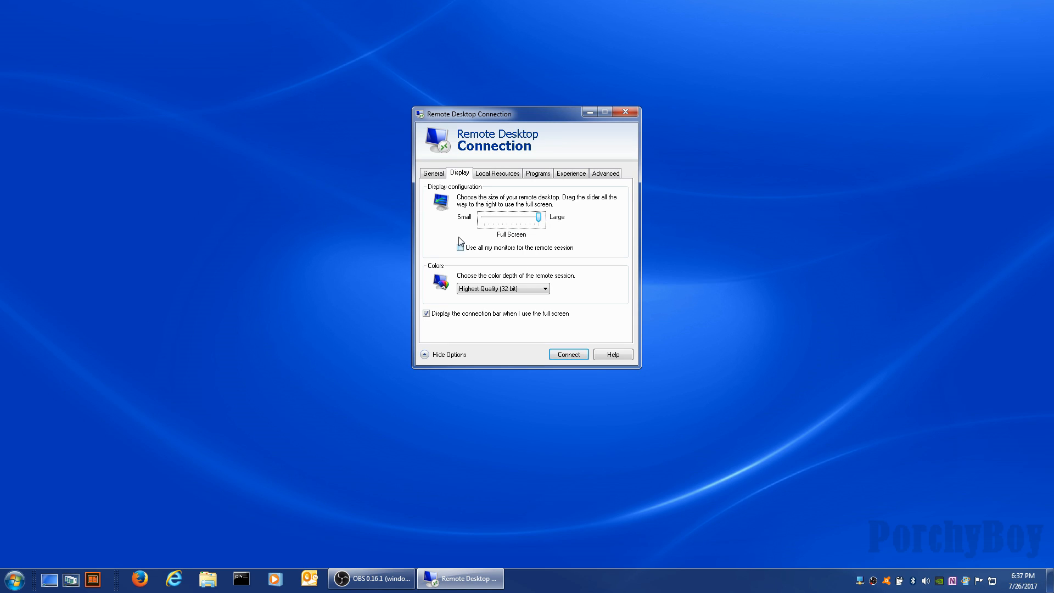
click(575, 354)
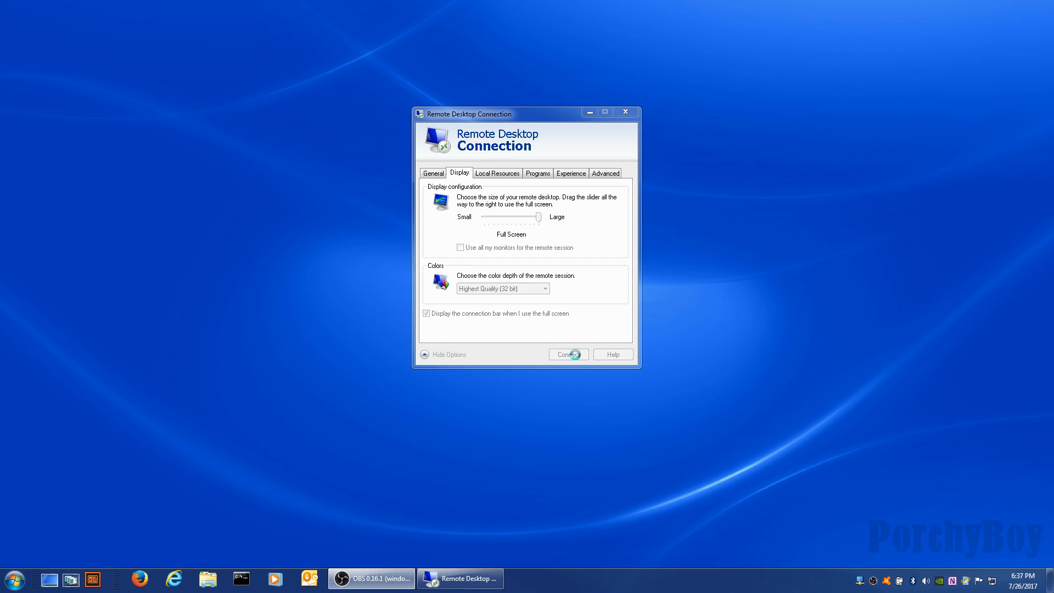
Enter the account password in Windows Security and open the full-screen server1 session.
click(532, 214)
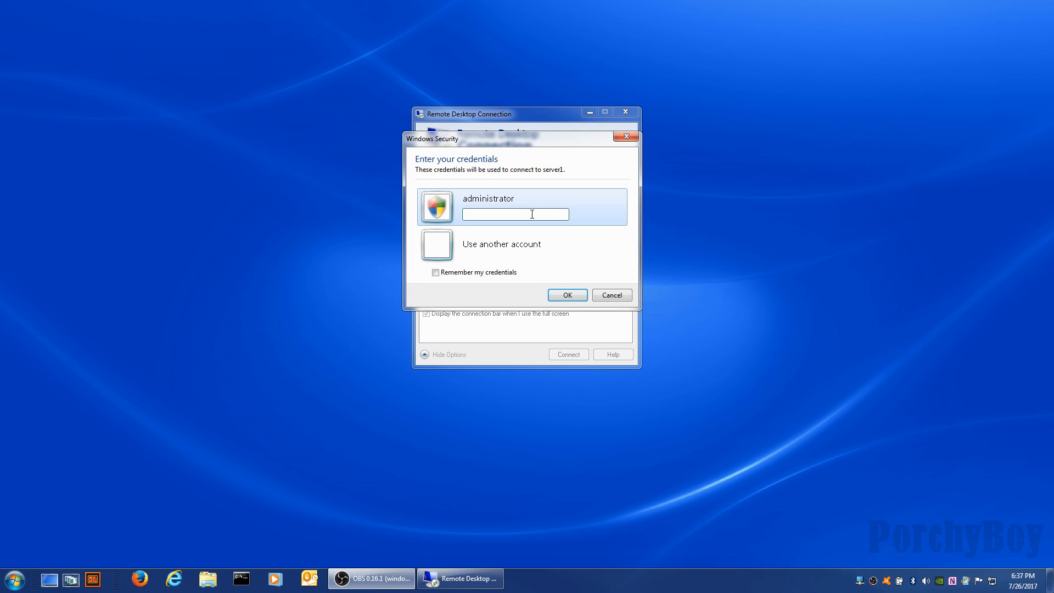
text(pass)
key(Return)
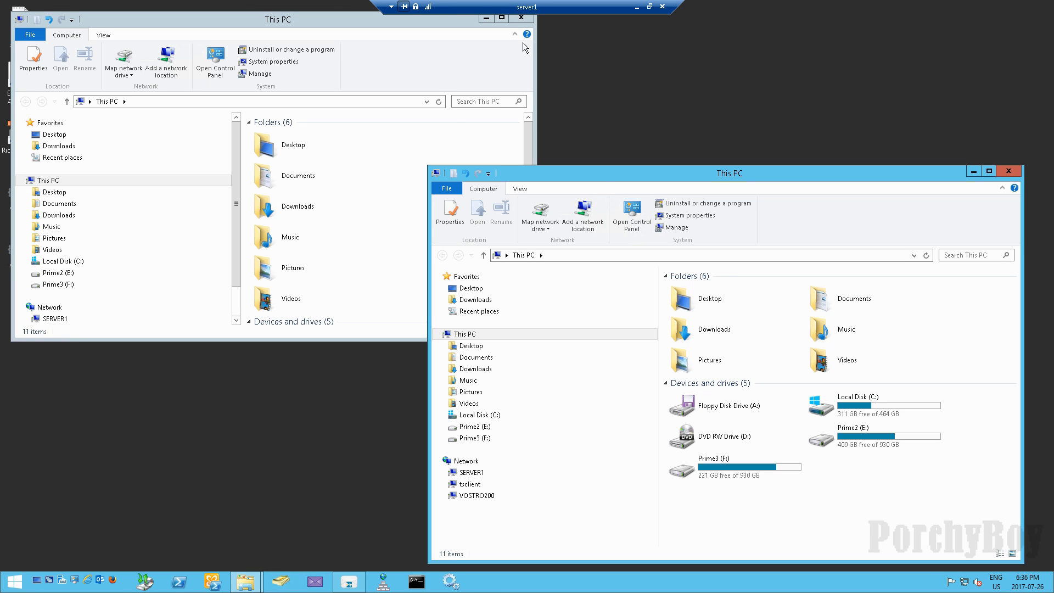
Drag the connection bar right and look through its remote commands menu.
drag(519, 7, 562, 8)
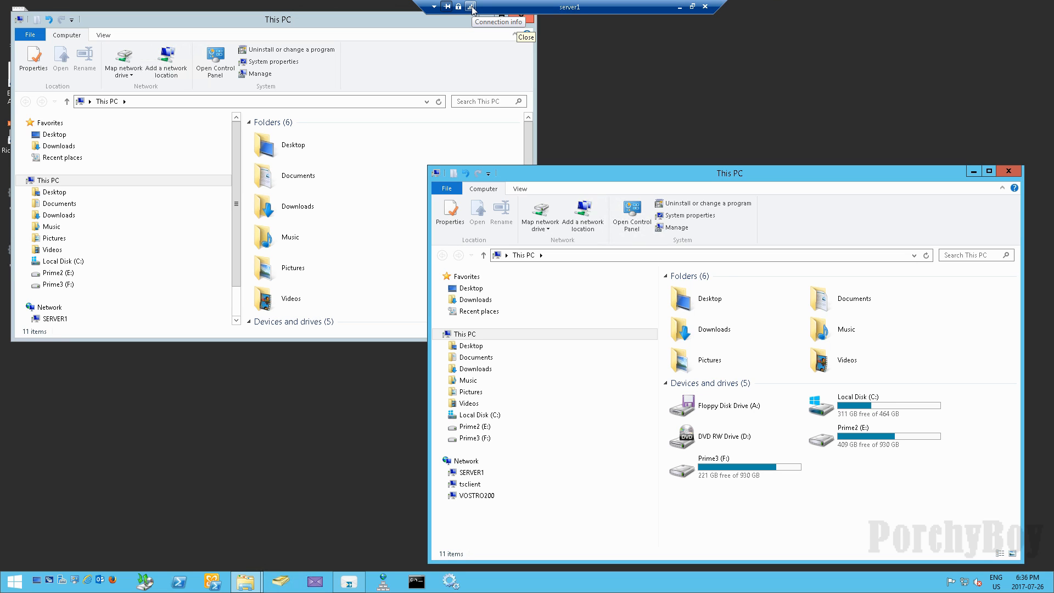
click(433, 7)
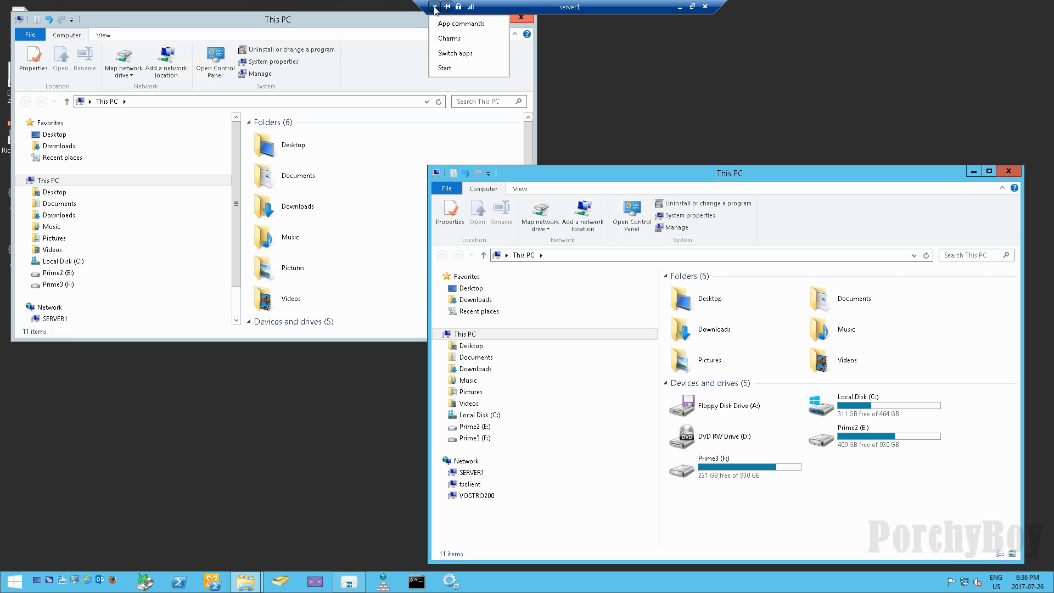
click(511, 10)
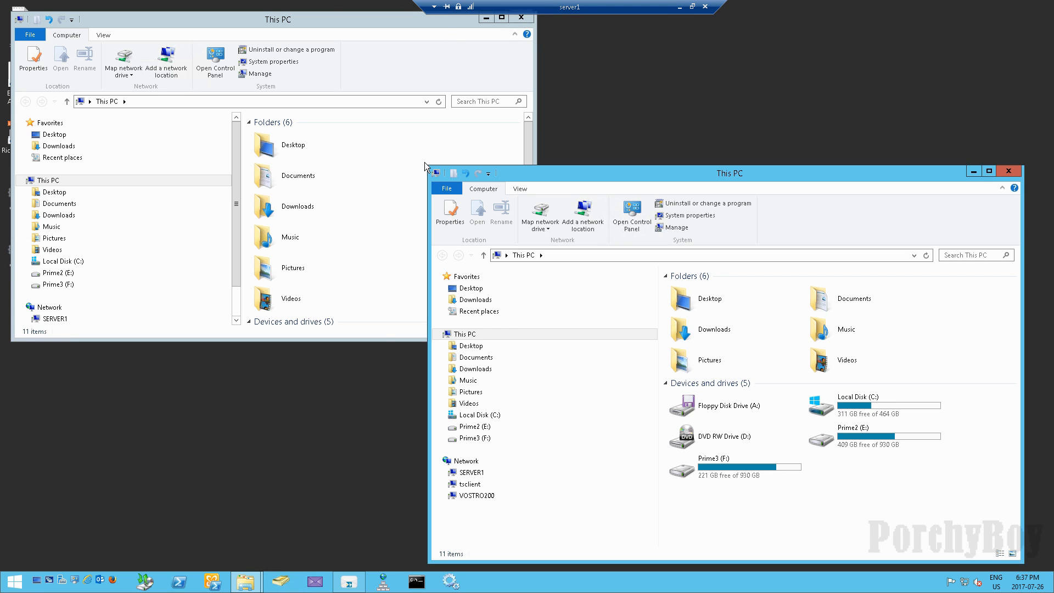
click(258, 489)
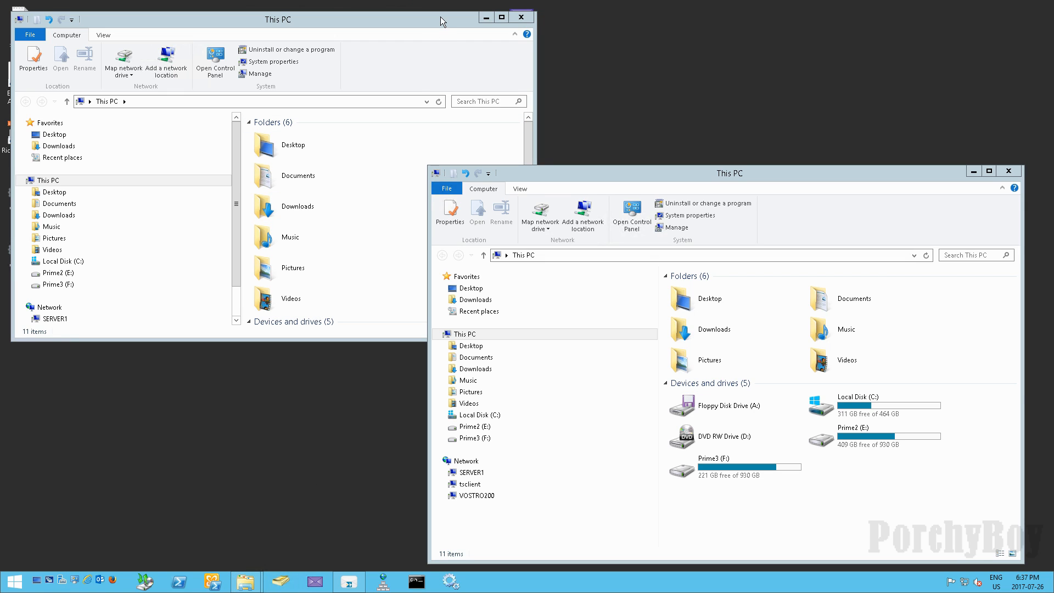
Pin the connection bar, move it back left, and disconnect from server1.
mouse_move(448, 3)
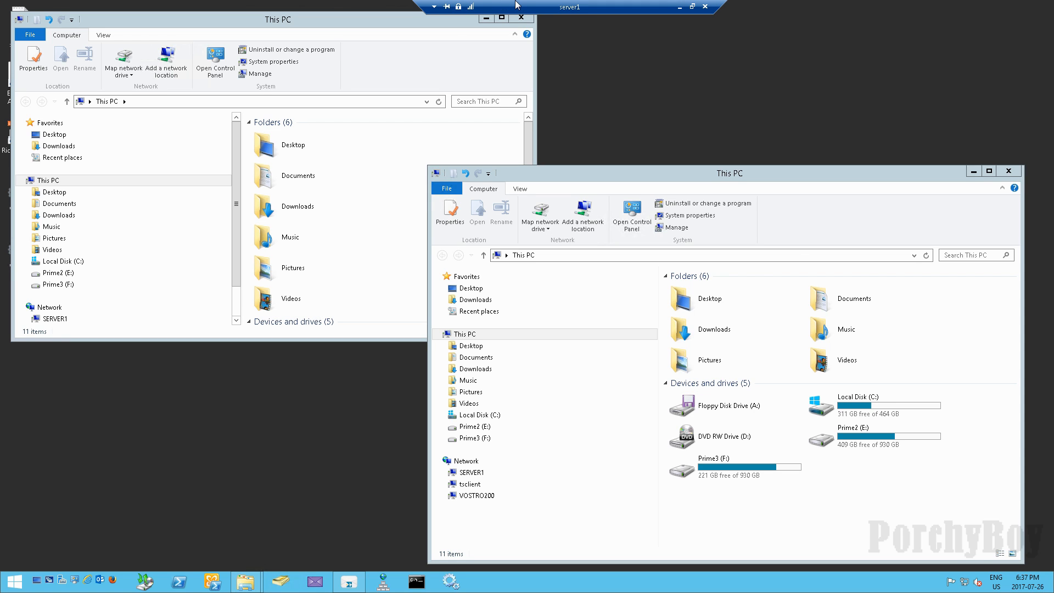
click(448, 7)
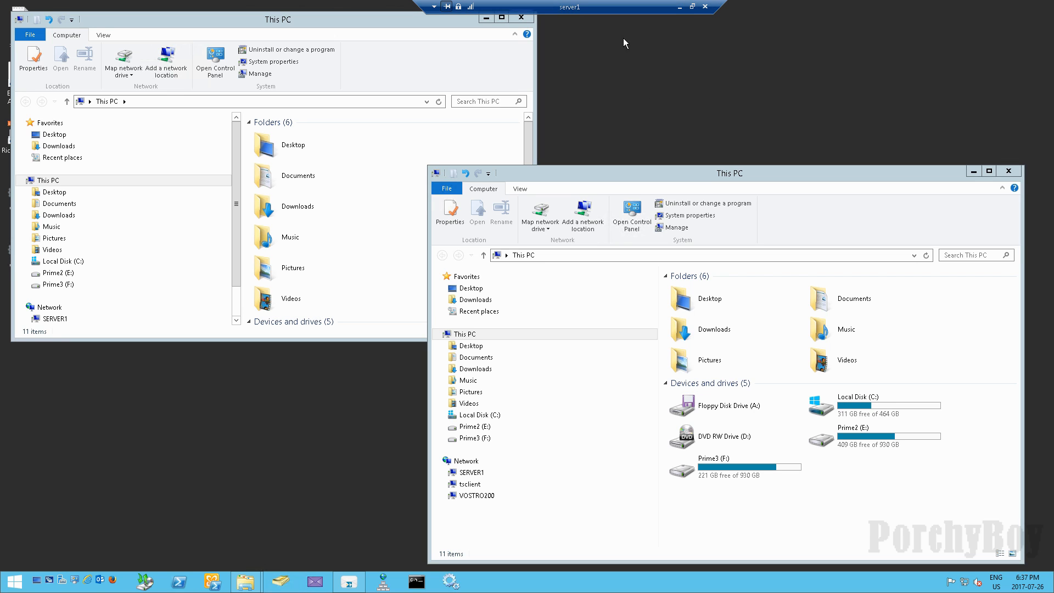
drag(590, 8, 546, 8)
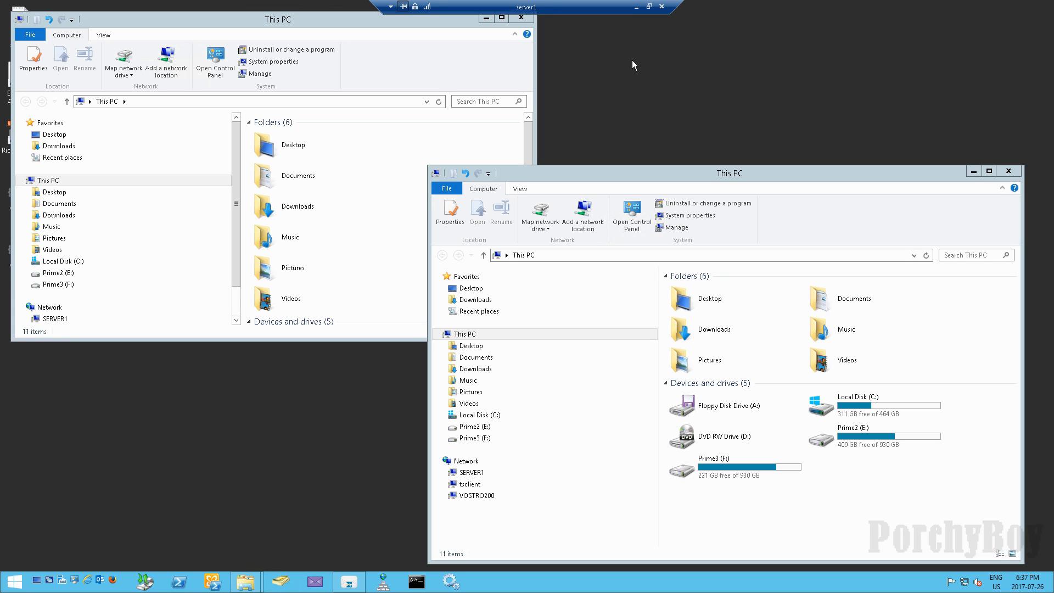
click(662, 7)
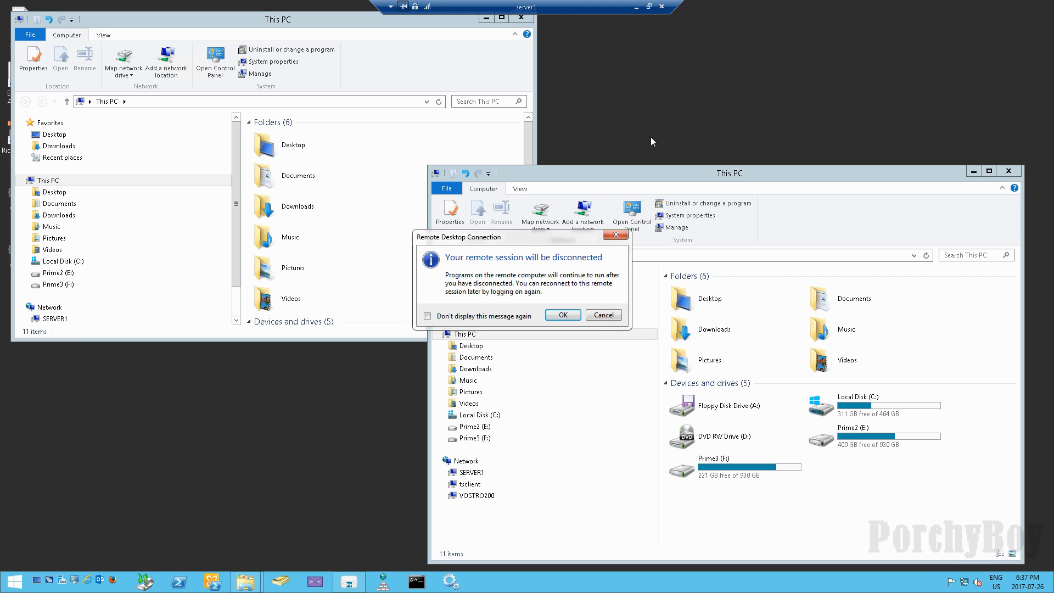
click(563, 315)
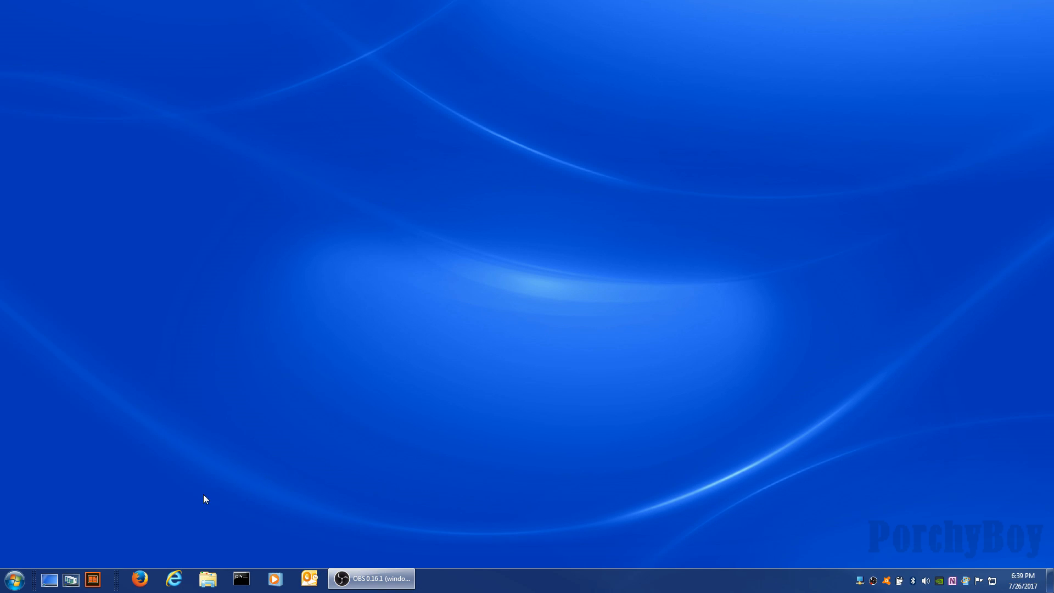
Reopen Remote Desktop Connection with full options and set the display size to 1280 by 800.
click(13, 580)
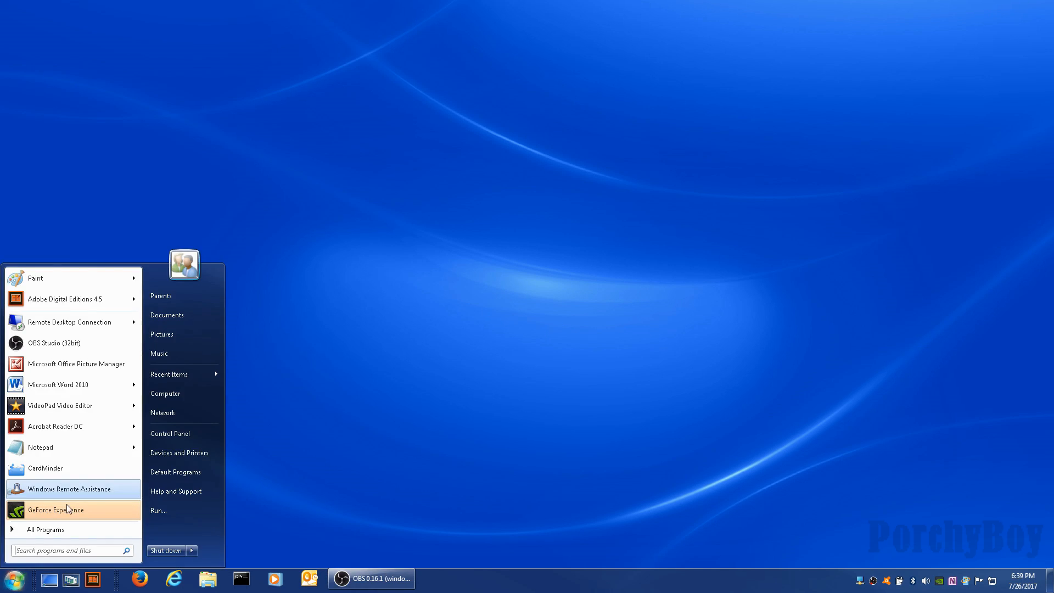
click(77, 323)
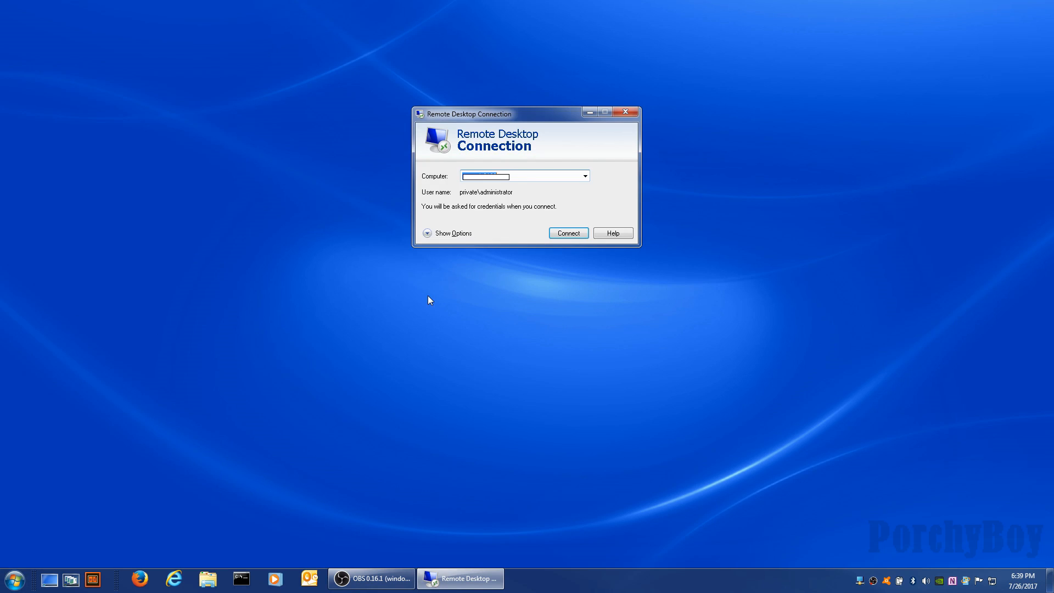
click(455, 234)
click(459, 174)
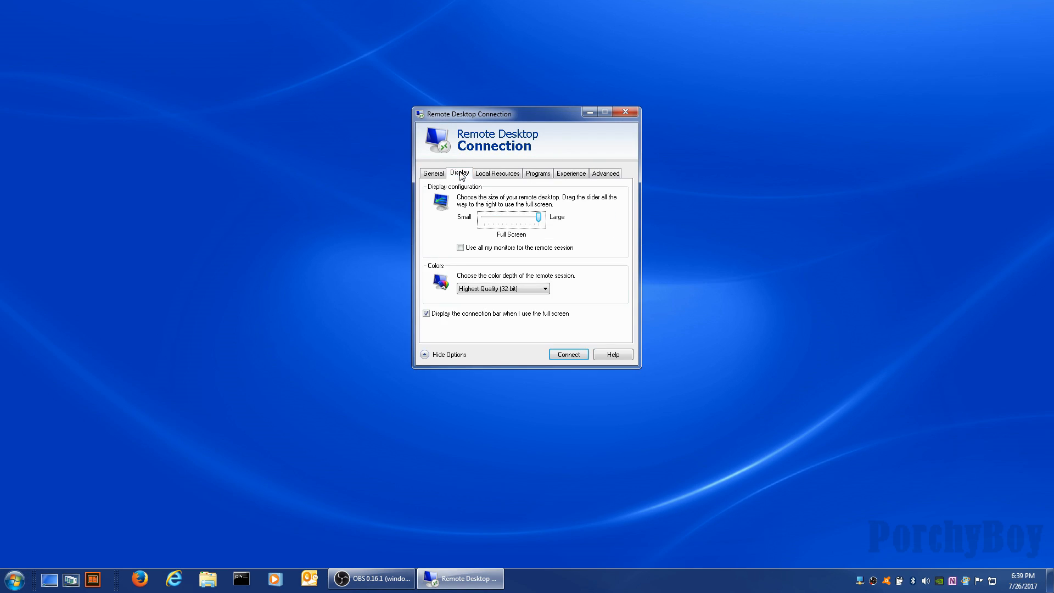
click(500, 218)
Show the Local Resources settings and the full list of shareable local devices.
click(497, 174)
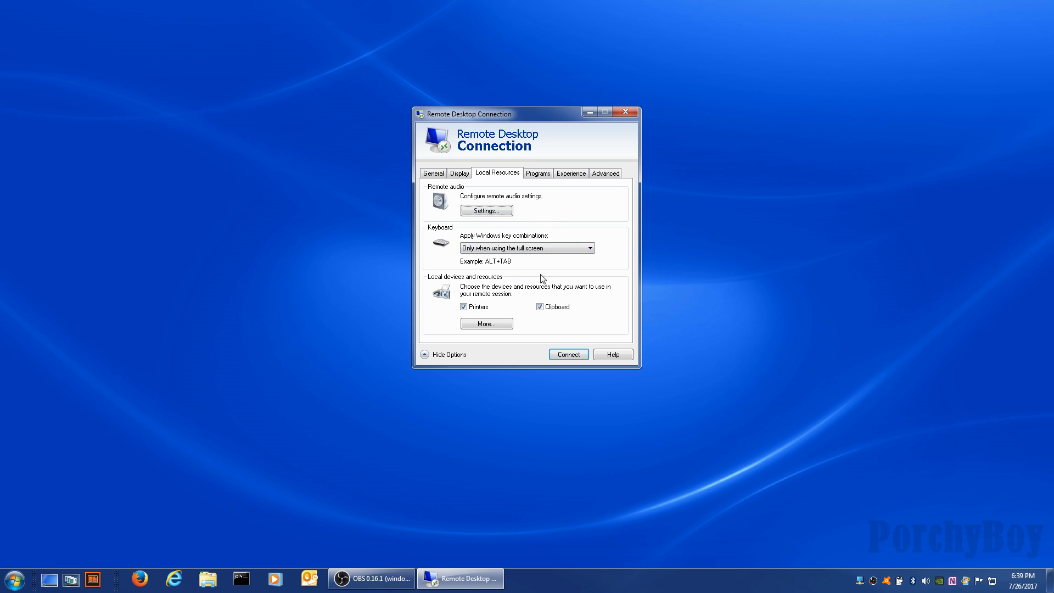
click(487, 324)
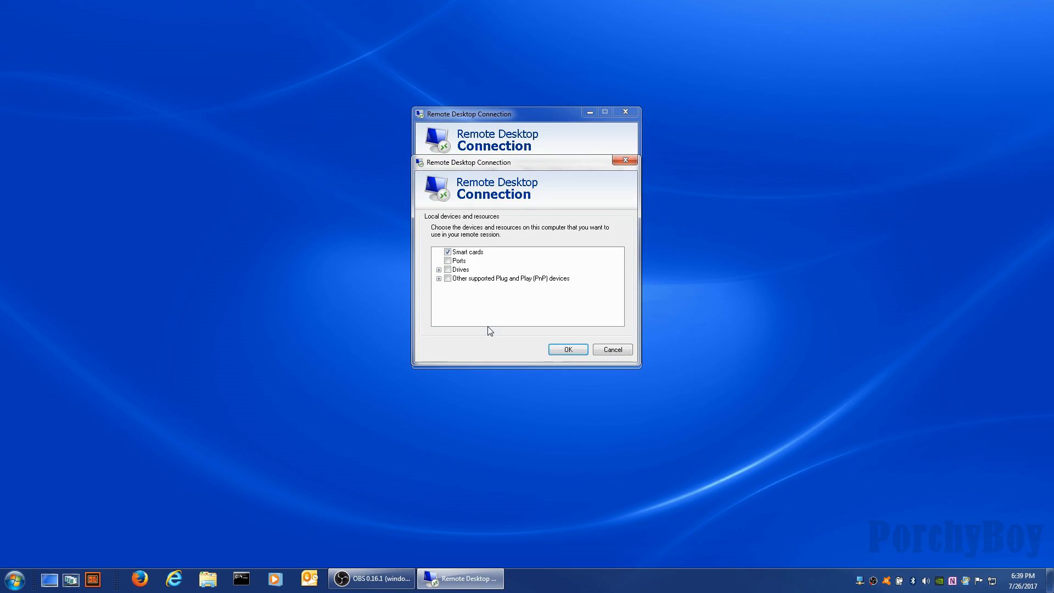
Expand the Drives list, cancel without sharing any drive, and close Remote Desktop Connection.
click(438, 270)
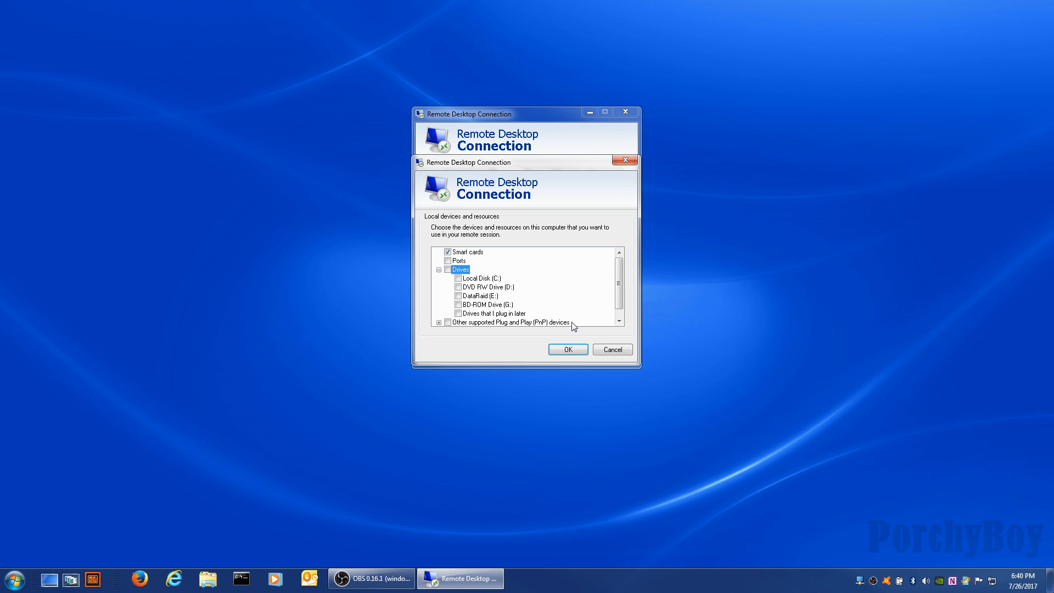
click(607, 350)
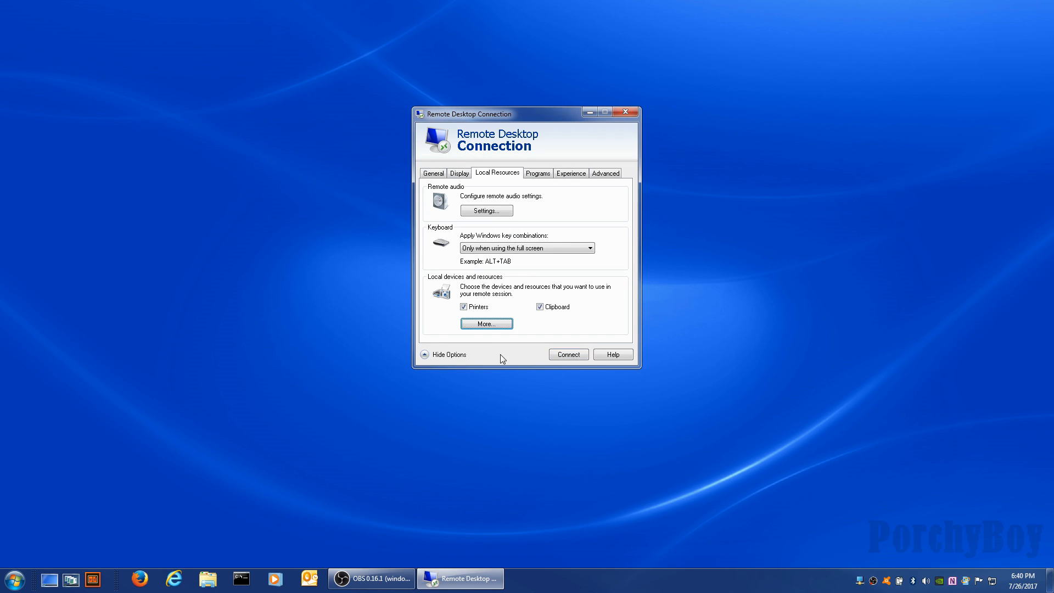
click(625, 116)
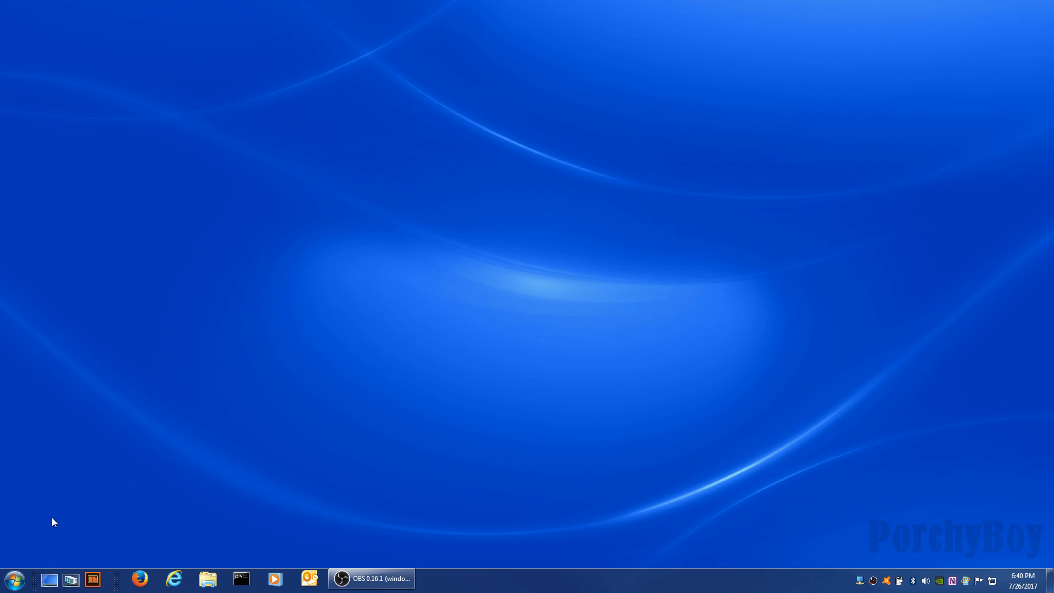